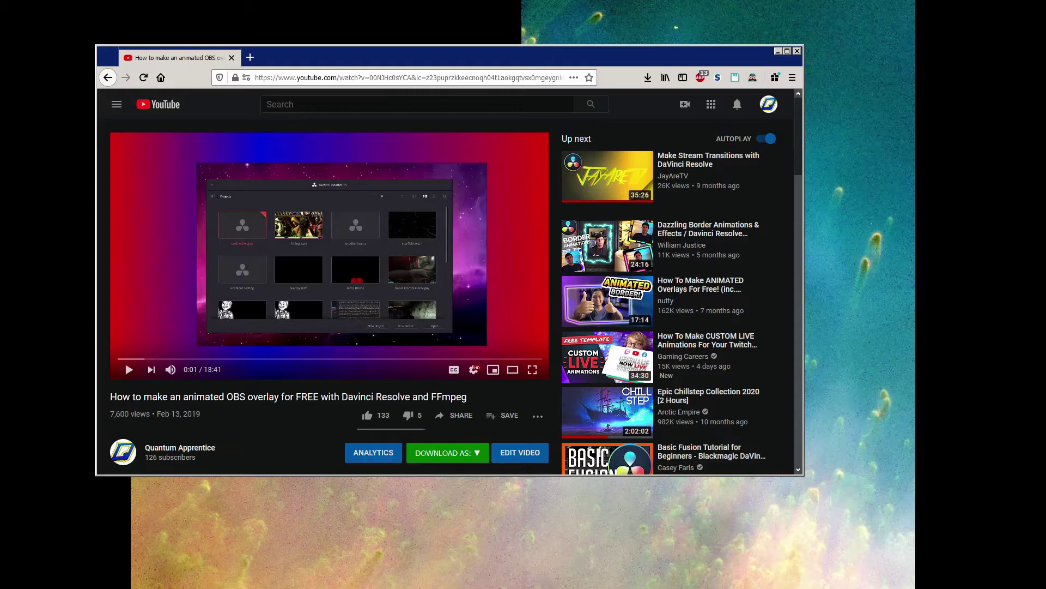
# - Check the Windows 7 FFmpeg install guide's zeranoe download link and note that zeranoe has closed
pyautogui.scroll(-5, 257, 302)
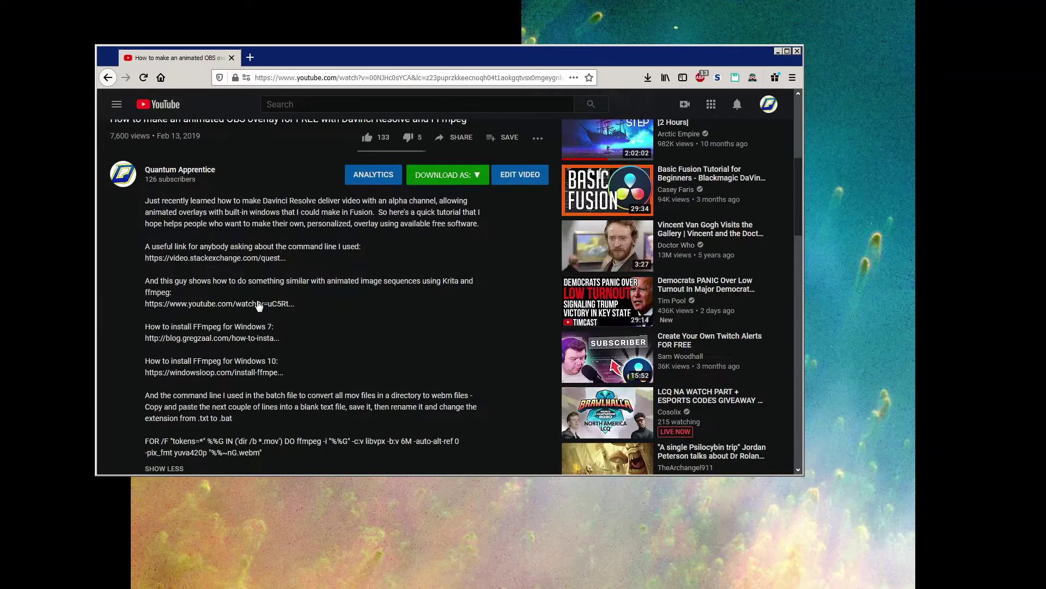
pyautogui.click(250, 339)
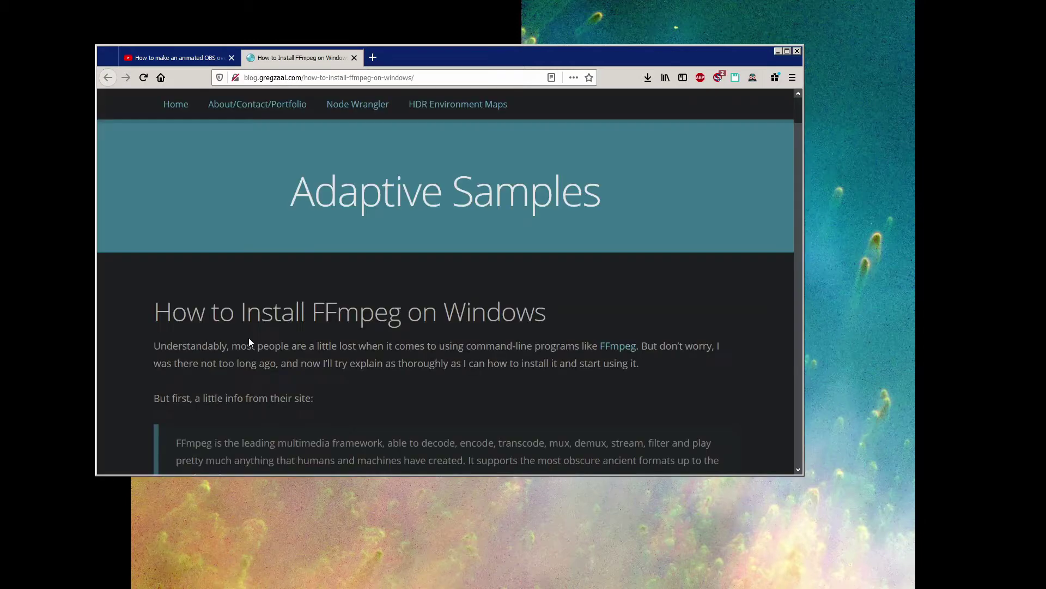
pyautogui.scroll(-5, 249, 343)
pyautogui.click(279, 347)
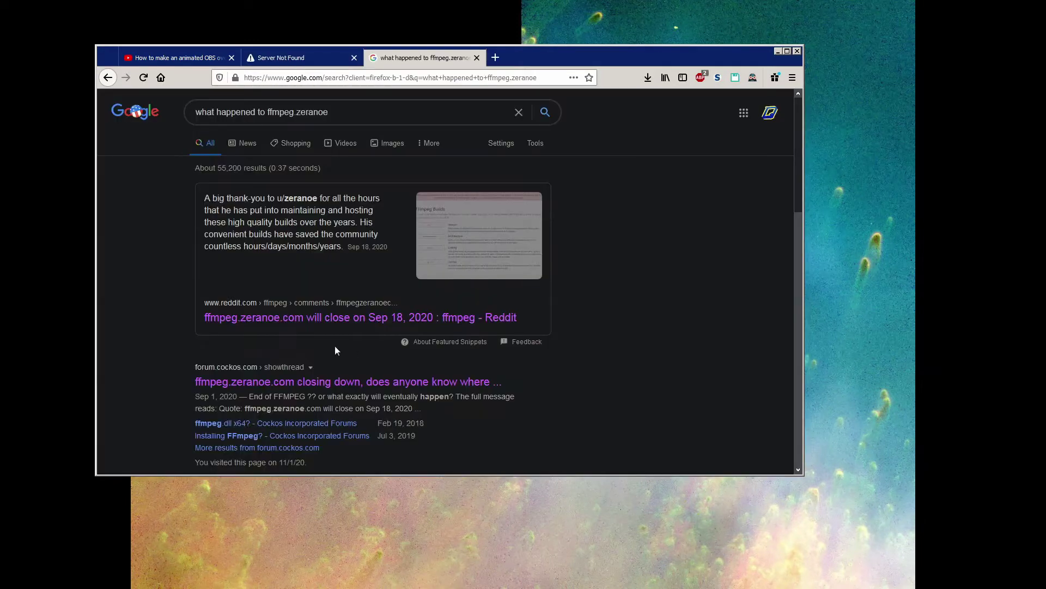
pyautogui.moveTo(313, 335); pyautogui.dragTo(419, 319)
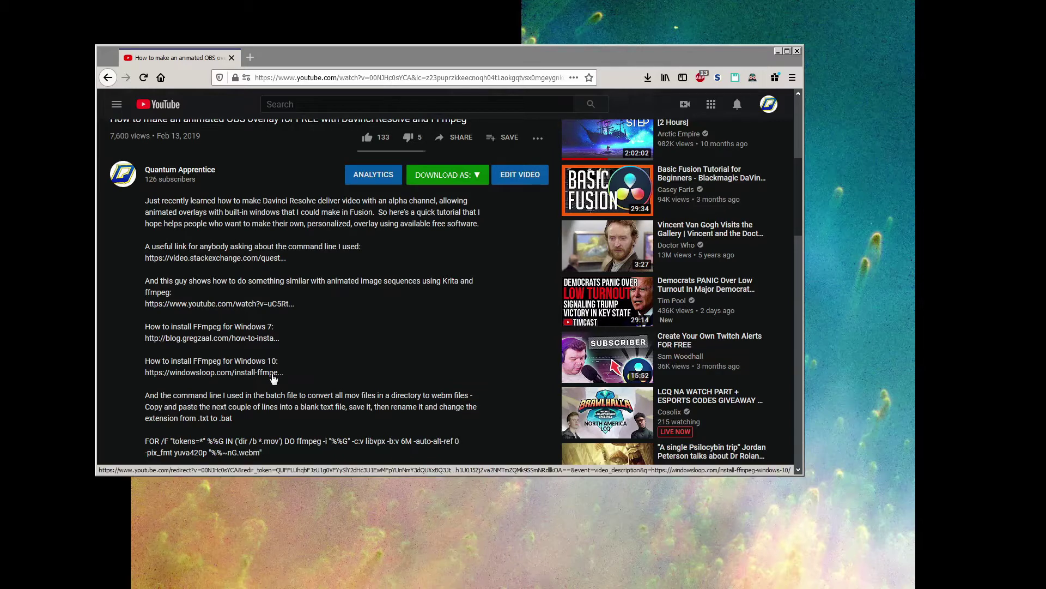
# - Follow the Windows 10 FFmpeg install guide to the official FFmpeg download page
pyautogui.click(274, 373)
pyautogui.scroll(-5, 570, 323)
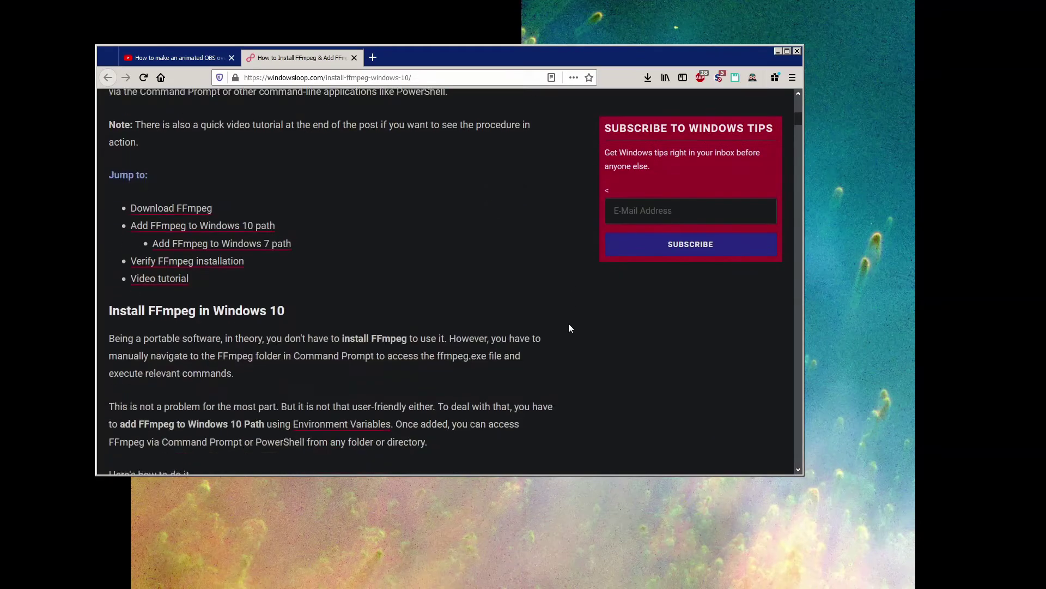
pyautogui.scroll(-6, 568, 328)
pyautogui.click(276, 192)
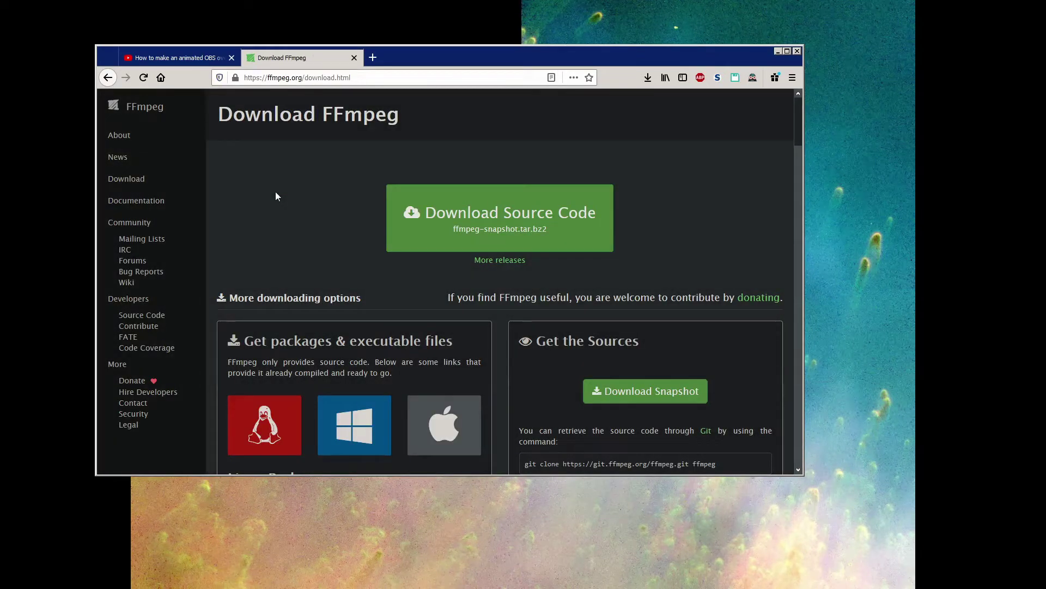
pyautogui.click(410, 78)
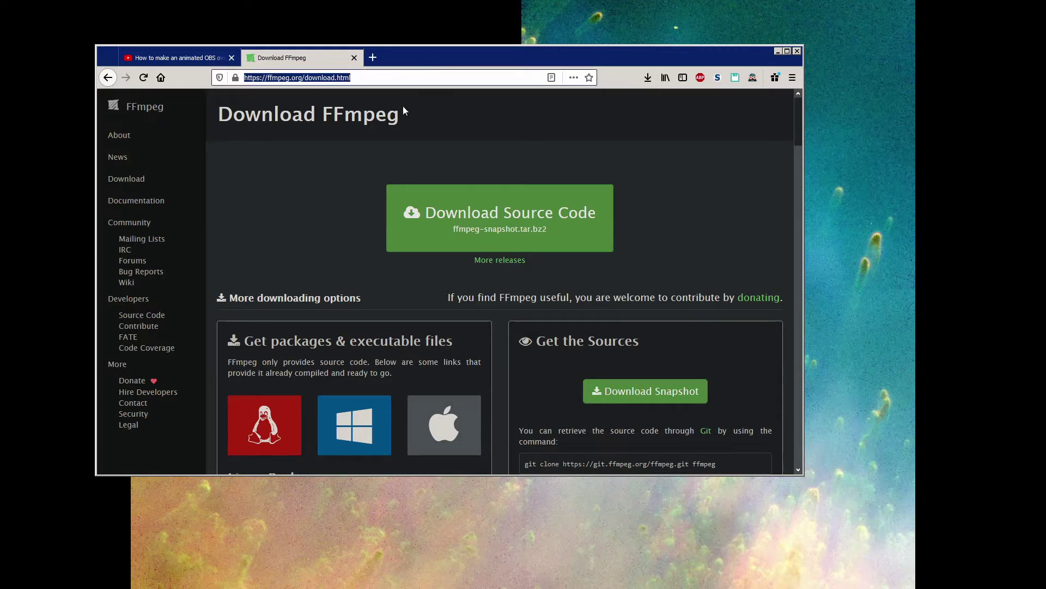
pyautogui.click(381, 298)
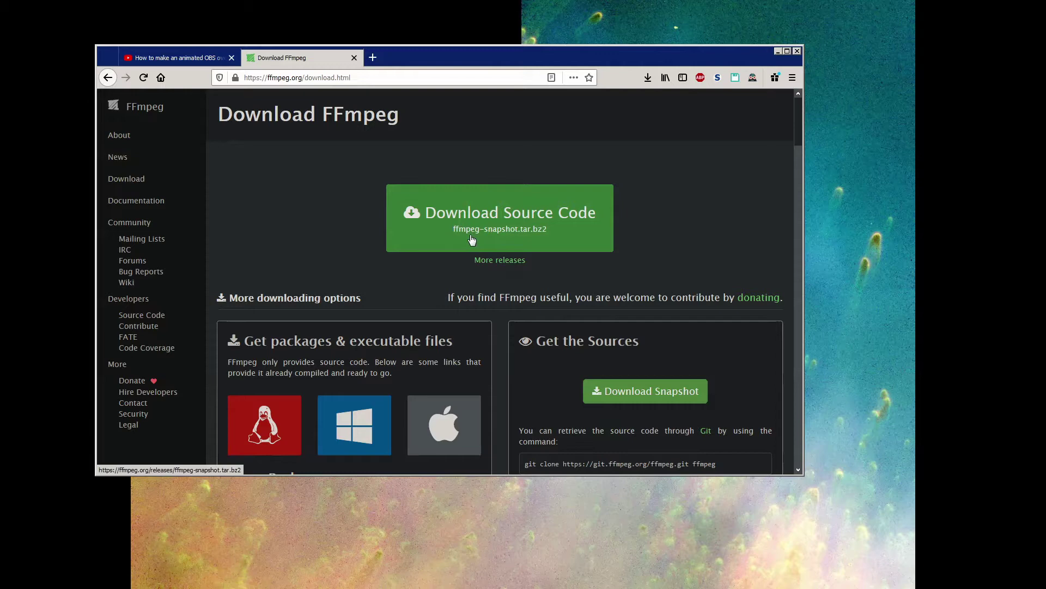
# - Go to 'Windows builds from gyan.dev' under the Windows icon
pyautogui.scroll(-5, 420, 272)
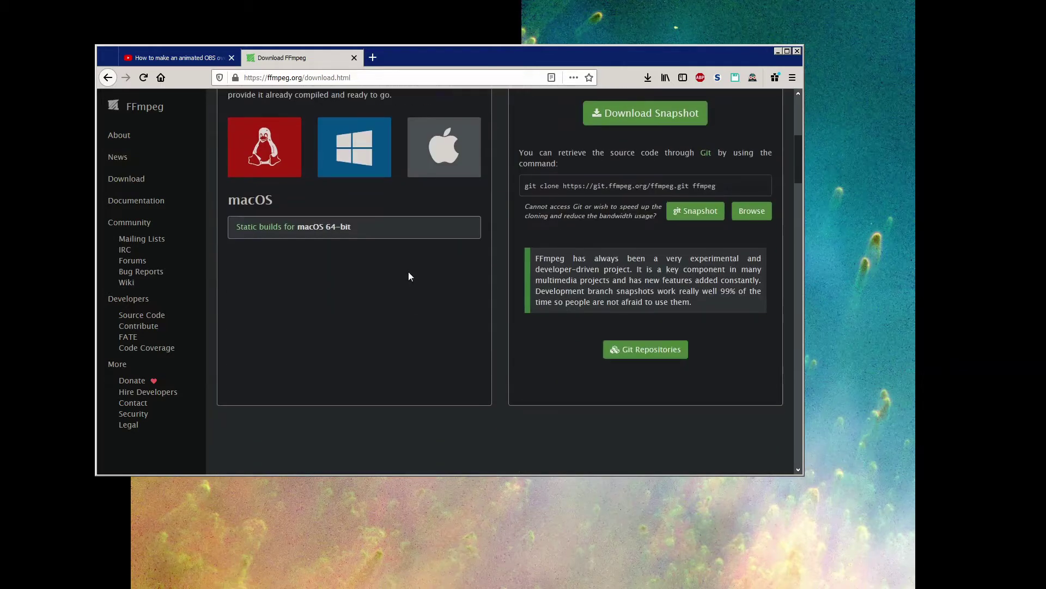
pyautogui.moveTo(359, 204)
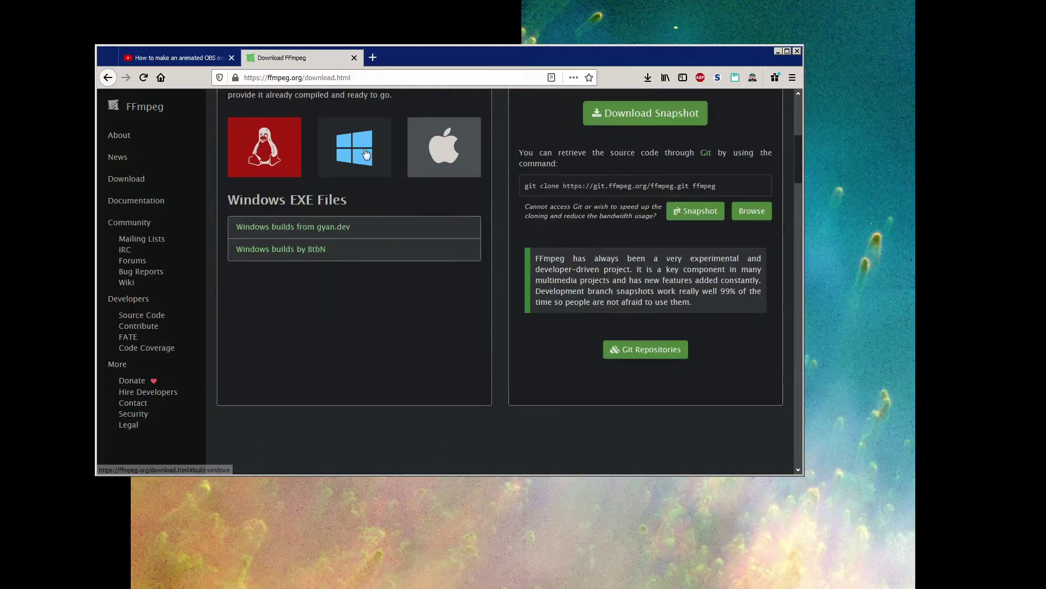
pyautogui.click(346, 228)
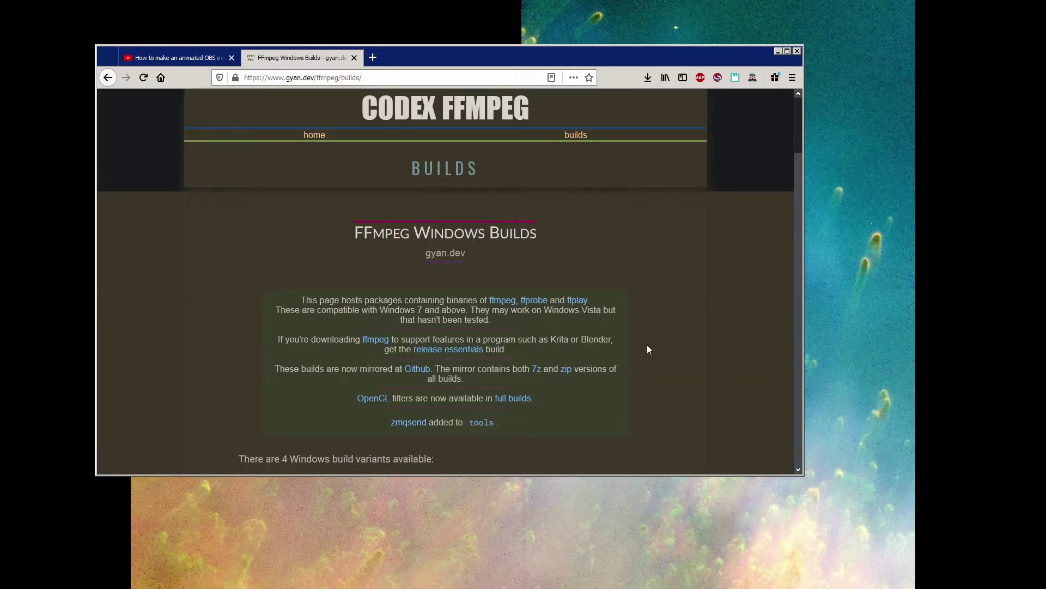
# - Save the ffmpeg-release-essentials.7z build to disk
pyautogui.scroll(-15, 648, 349)
pyautogui.scroll(-5, 649, 349)
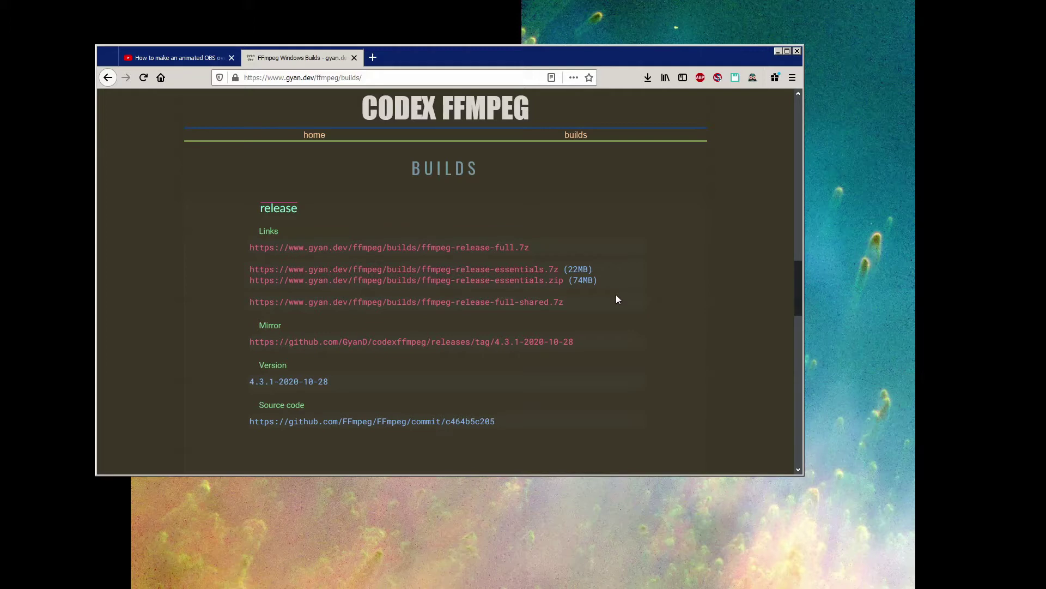
pyautogui.click(539, 270)
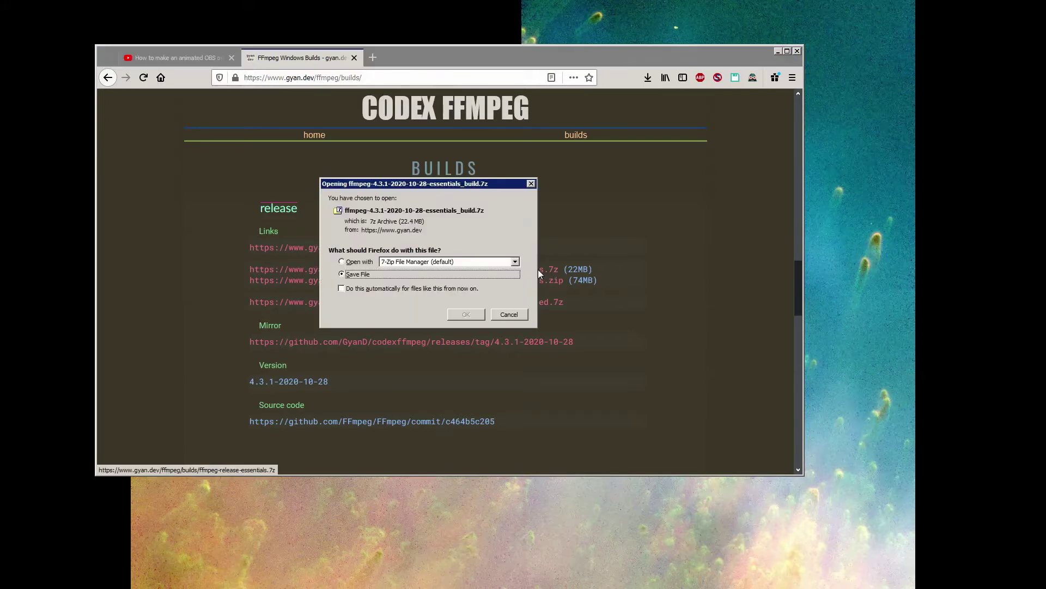
pyautogui.click(464, 315)
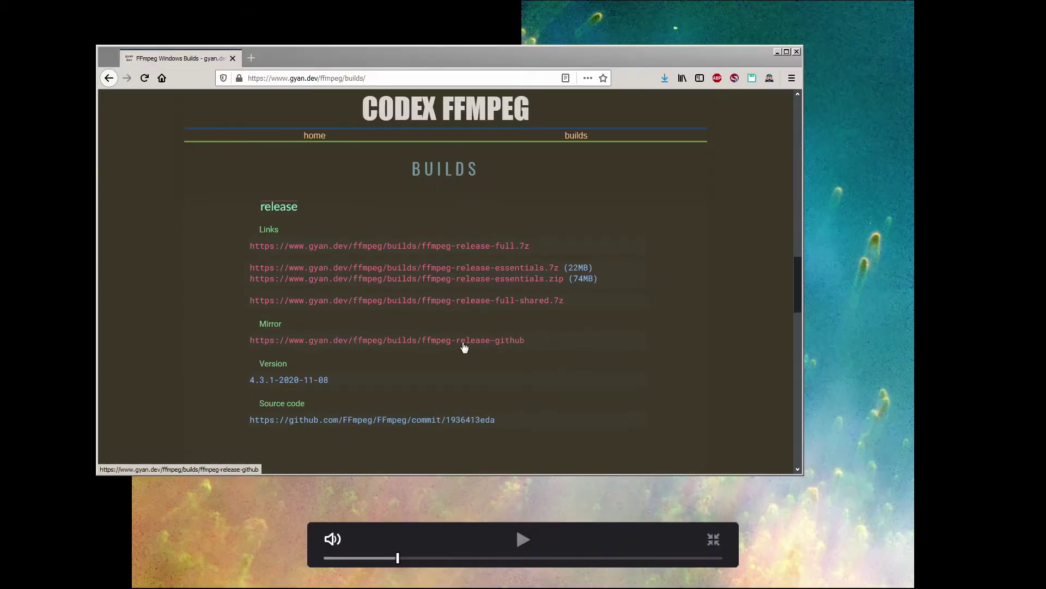
# - View the GitHub mirror's 4.3.1 release assets, then go back to the FFmpeg download page
pyautogui.click(435, 344)
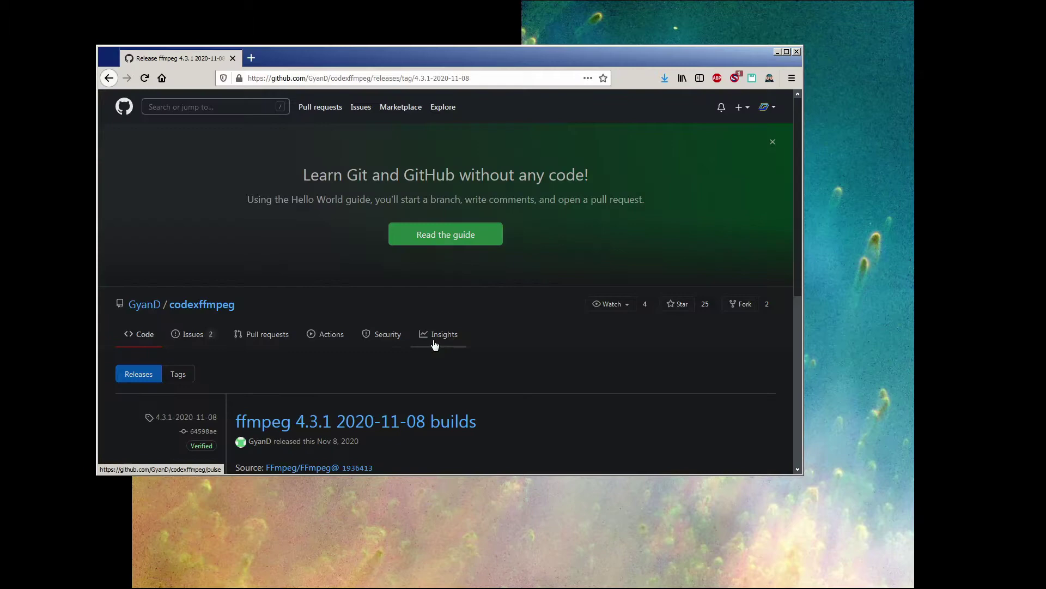
pyautogui.scroll(-5, 451, 345)
pyautogui.moveTo(450, 340); pyautogui.dragTo(262, 252)
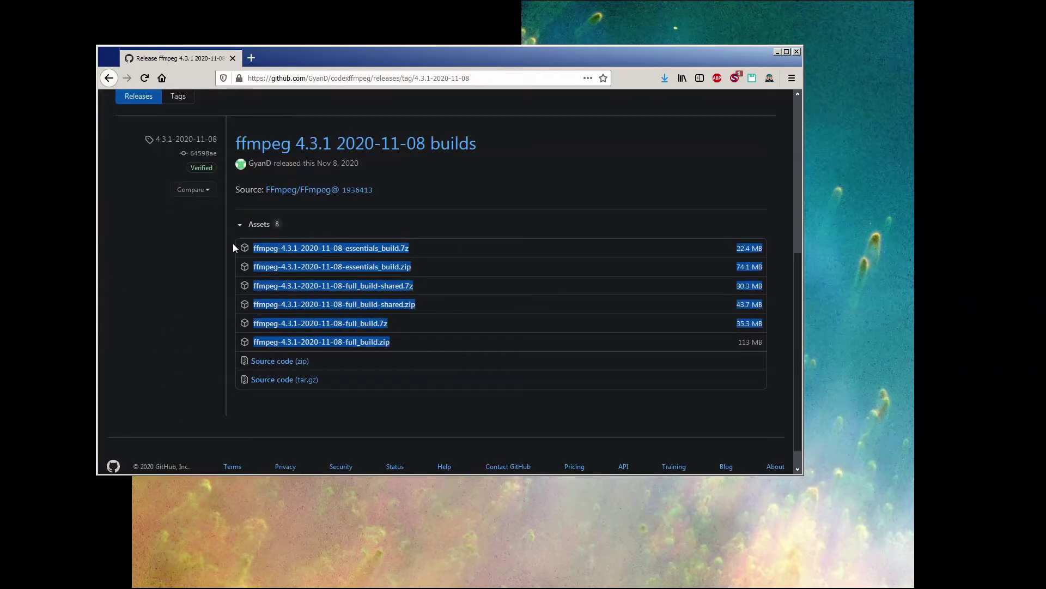
pyautogui.hotkey('alt', 'Left')
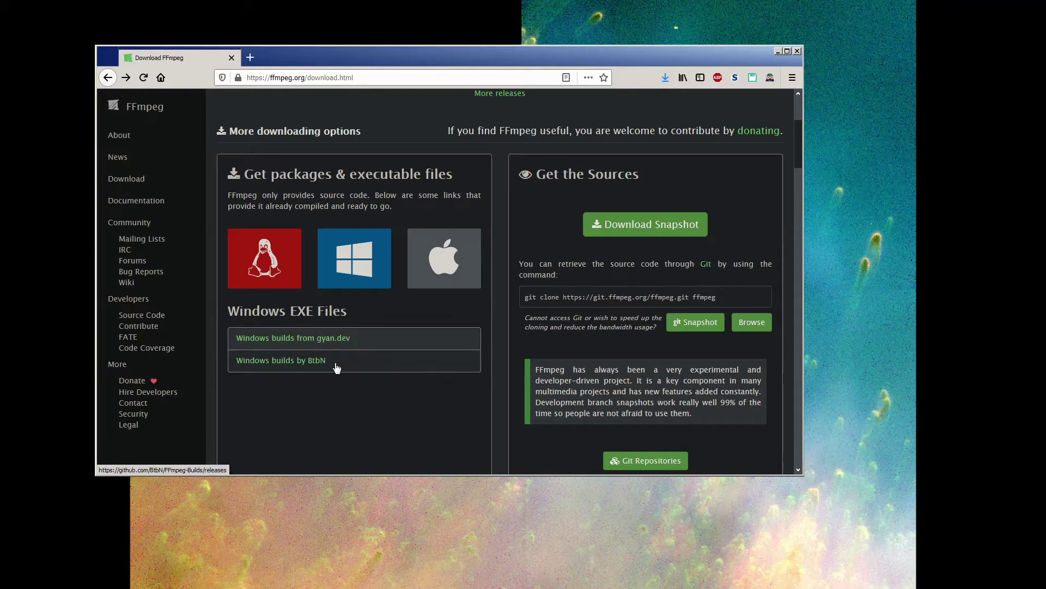
# - On the BtbN Windows builds page, compare the win64 gpl-shared and lgpl-shared 4.3 asset names
pyautogui.click(336, 369)
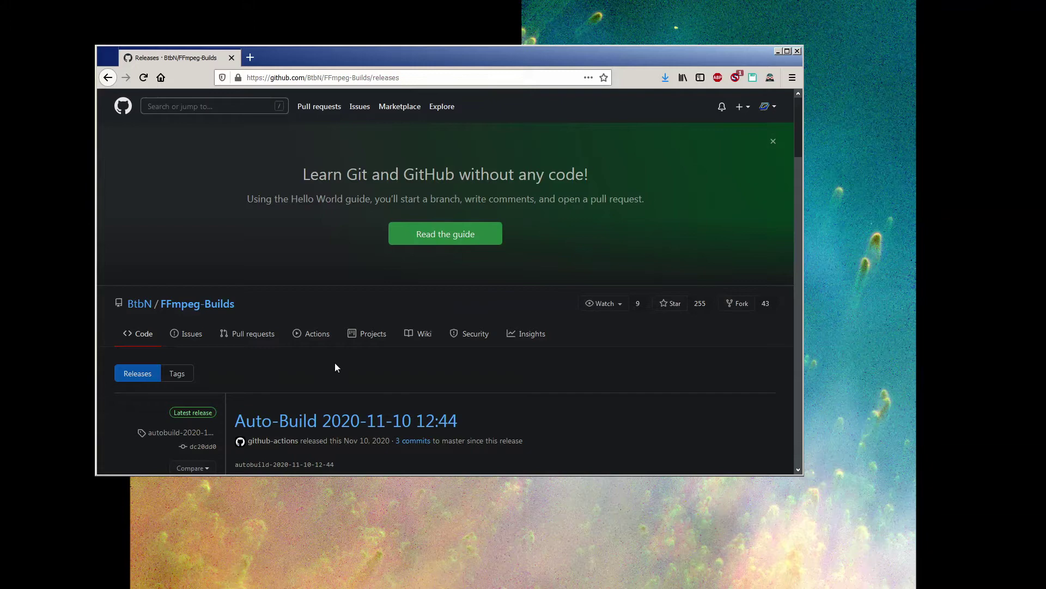
pyautogui.scroll(-6, 335, 362)
pyautogui.moveTo(425, 339); pyautogui.dragTo(214, 223)
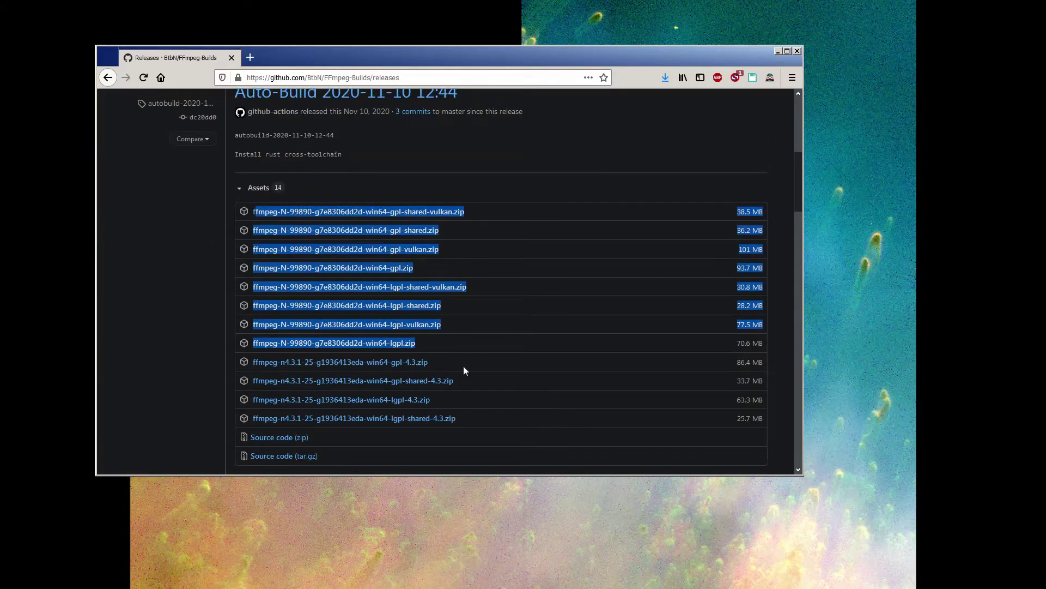
pyautogui.moveTo(485, 419); pyautogui.dragTo(192, 362)
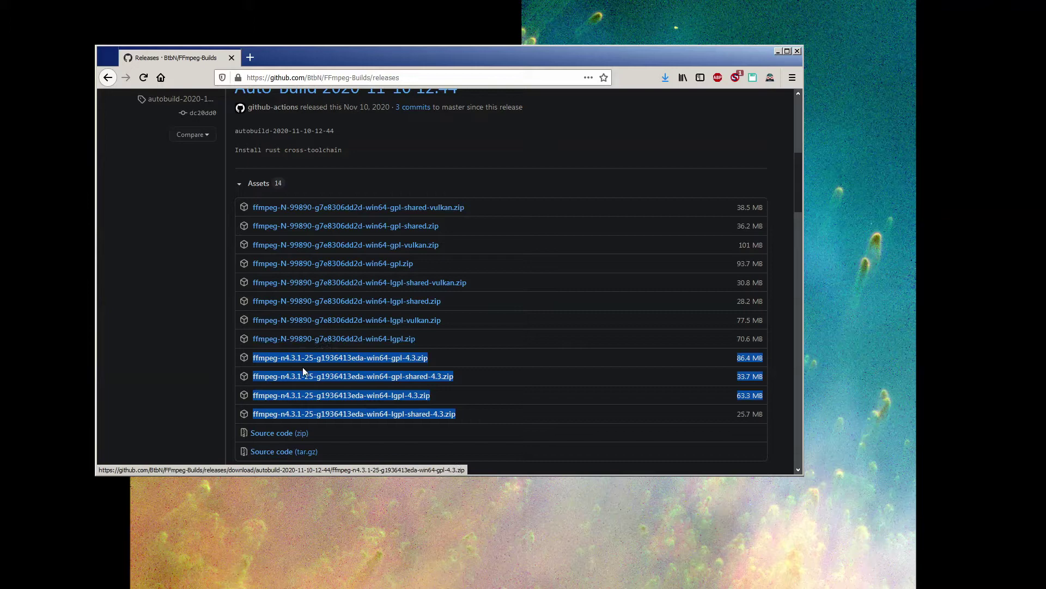
pyautogui.click(485, 377)
pyautogui.moveTo(485, 376); pyautogui.dragTo(367, 377)
pyautogui.moveTo(467, 414); pyautogui.dragTo(364, 414)
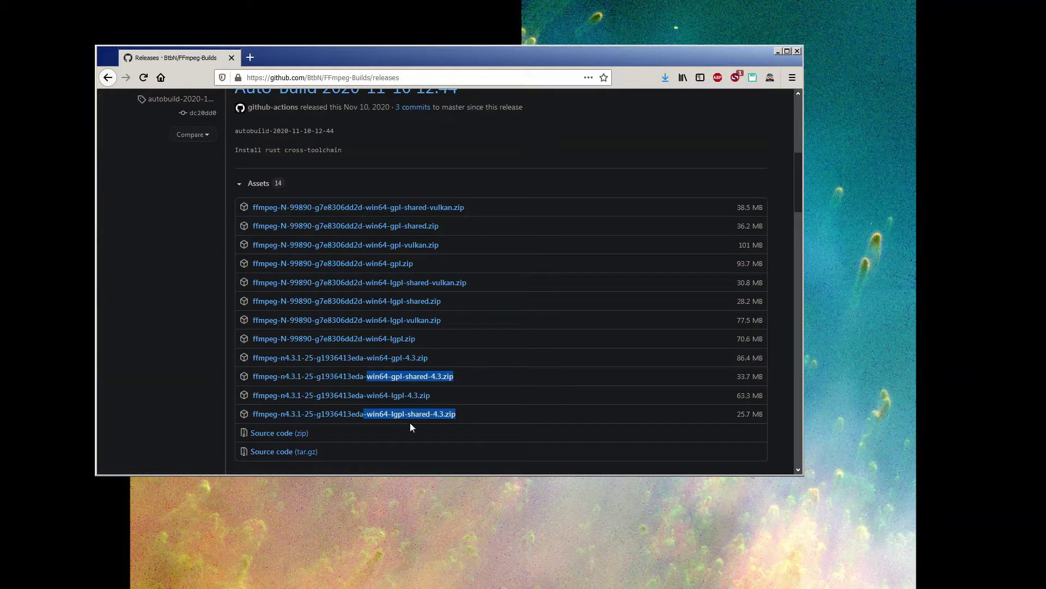
# - Save the ffmpeg-n4.3.1 win64-gpl-4.3.zip build
pyautogui.moveTo(462, 358); pyautogui.dragTo(380, 366)
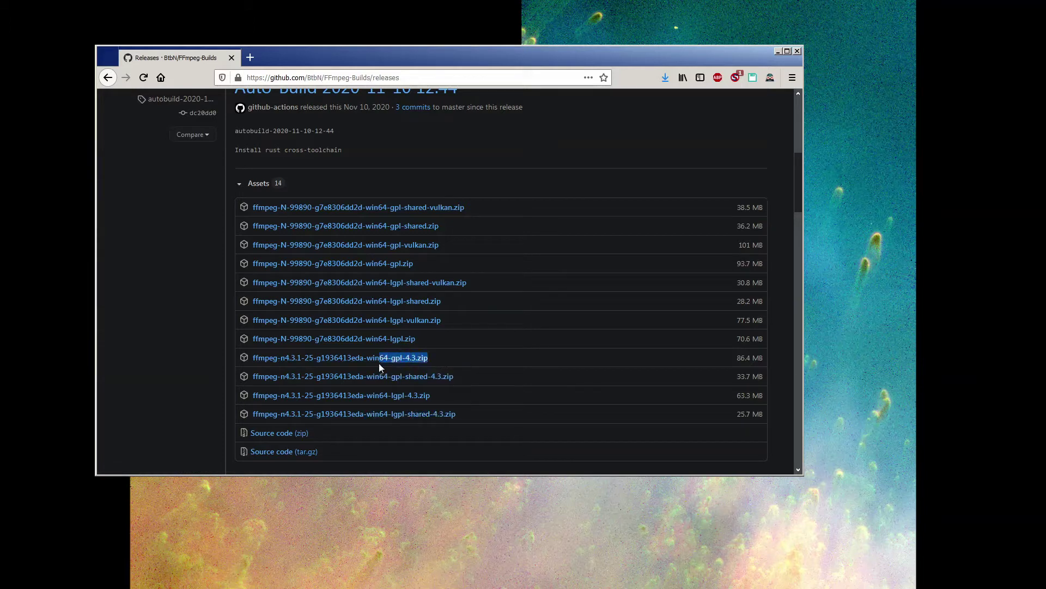
pyautogui.moveTo(442, 402); pyautogui.dragTo(370, 399)
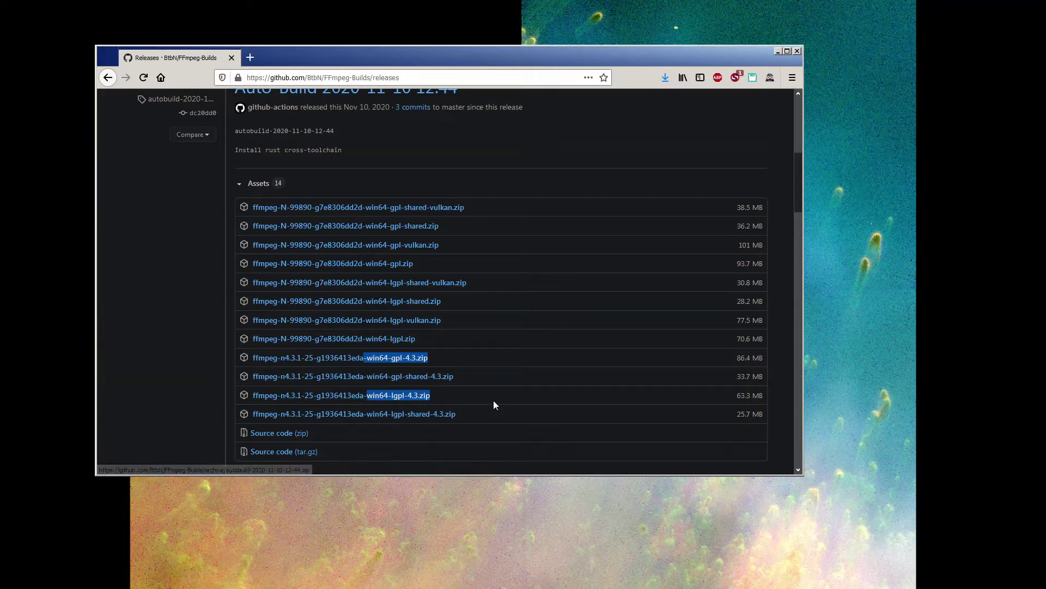
pyautogui.moveTo(493, 400); pyautogui.dragTo(364, 400)
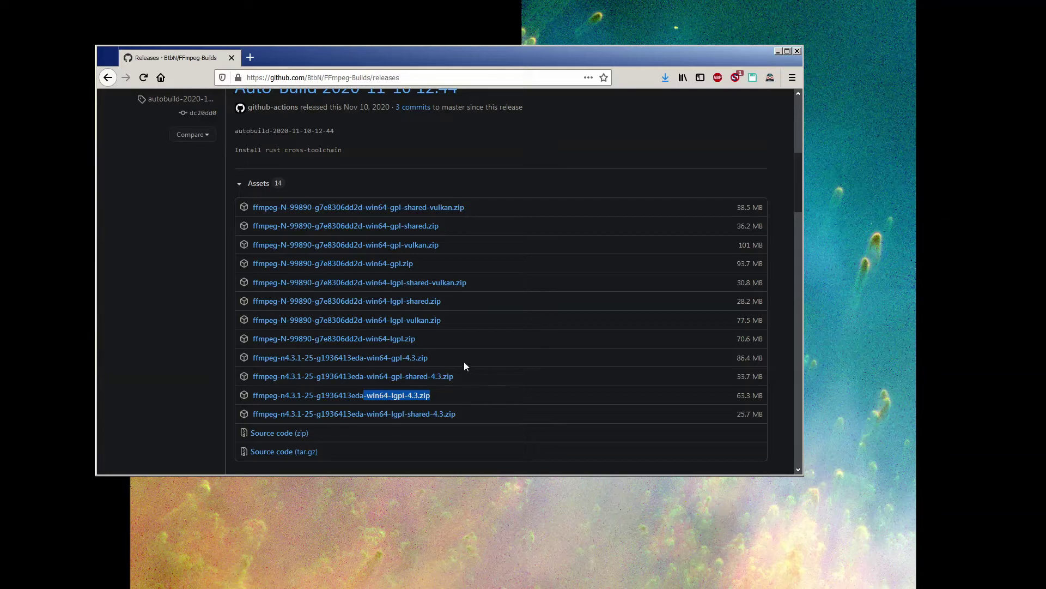
pyautogui.moveTo(463, 362); pyautogui.dragTo(369, 365)
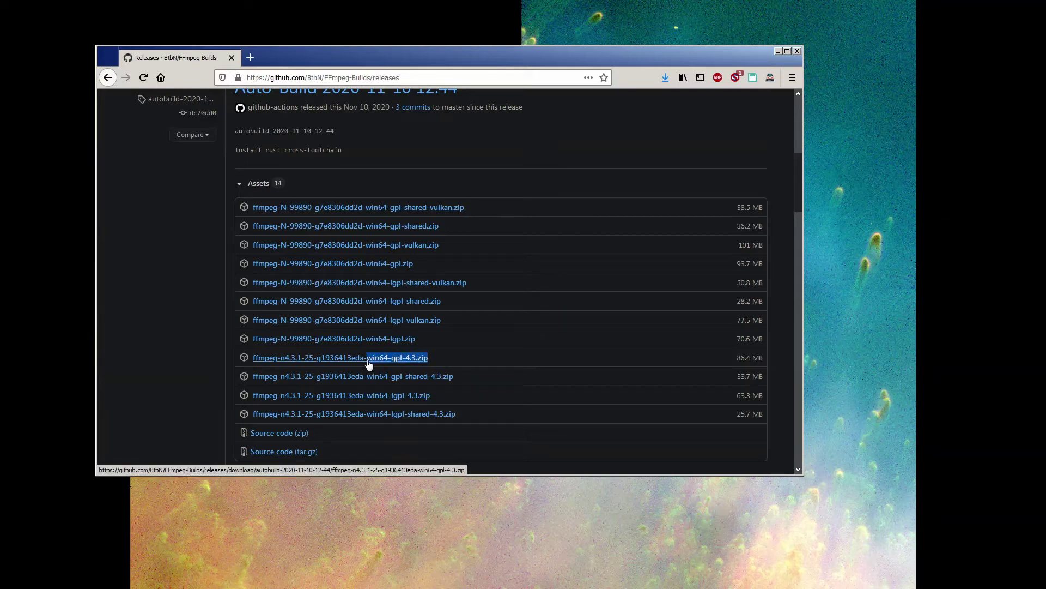
pyautogui.click(369, 365)
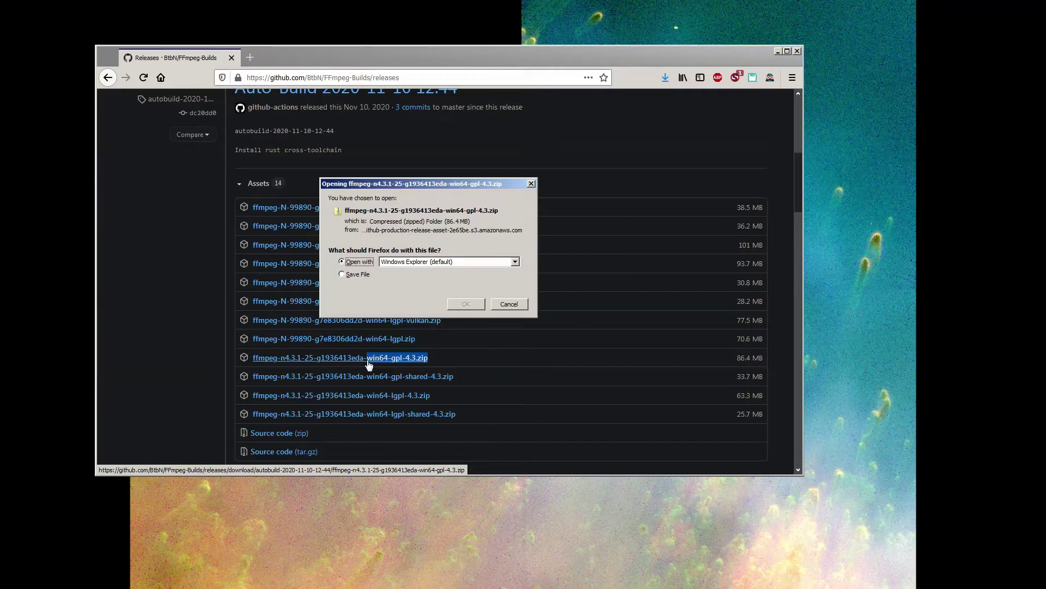
pyautogui.click(364, 277)
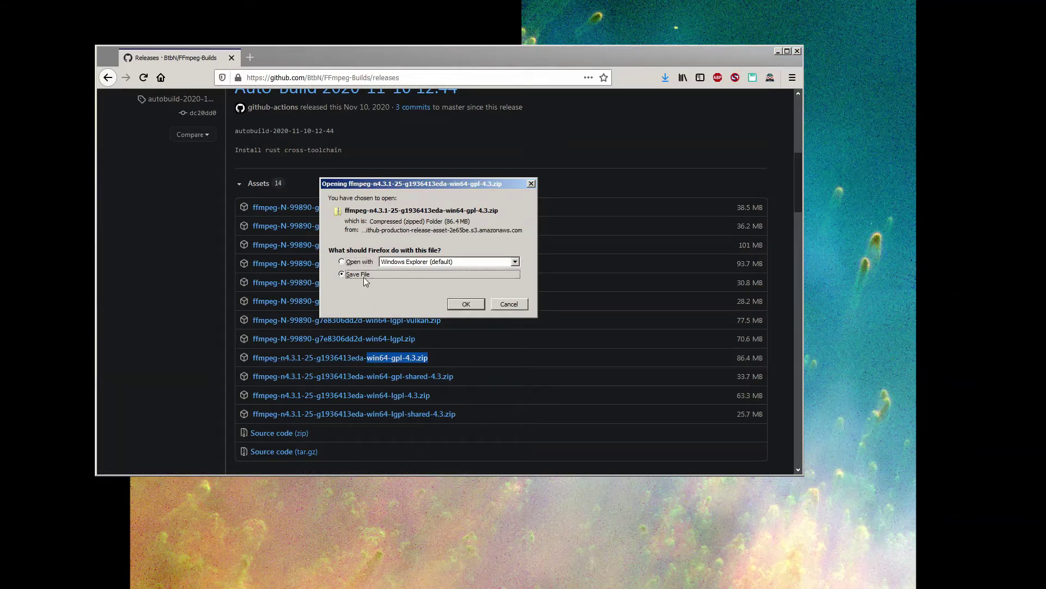
pyautogui.click(462, 303)
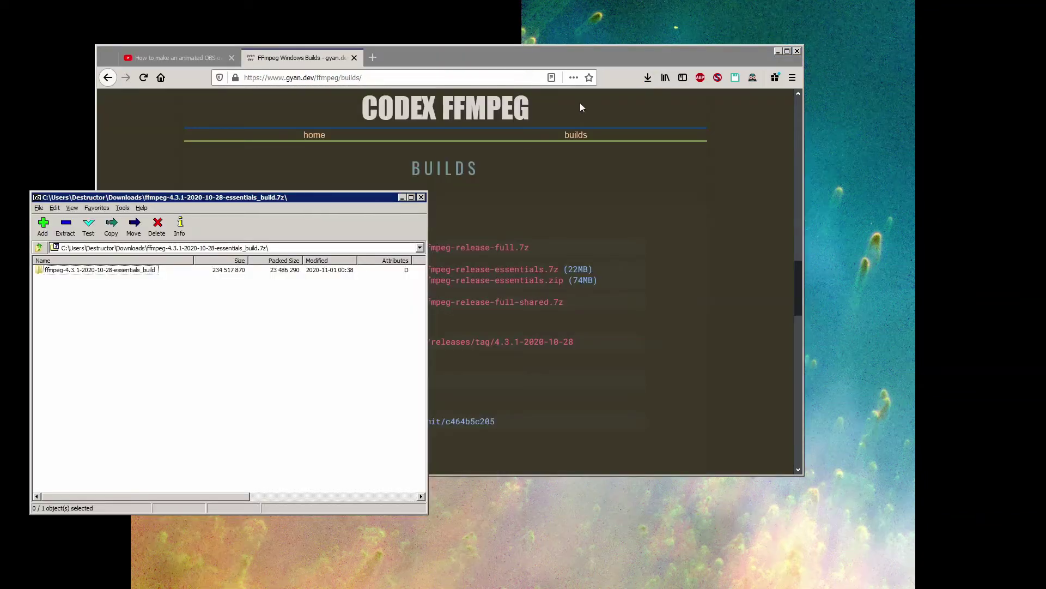
# - Extract the ffmpeg essentials build folder onto Local Disk (C:) and open its bin folder
pyautogui.press('super+e')
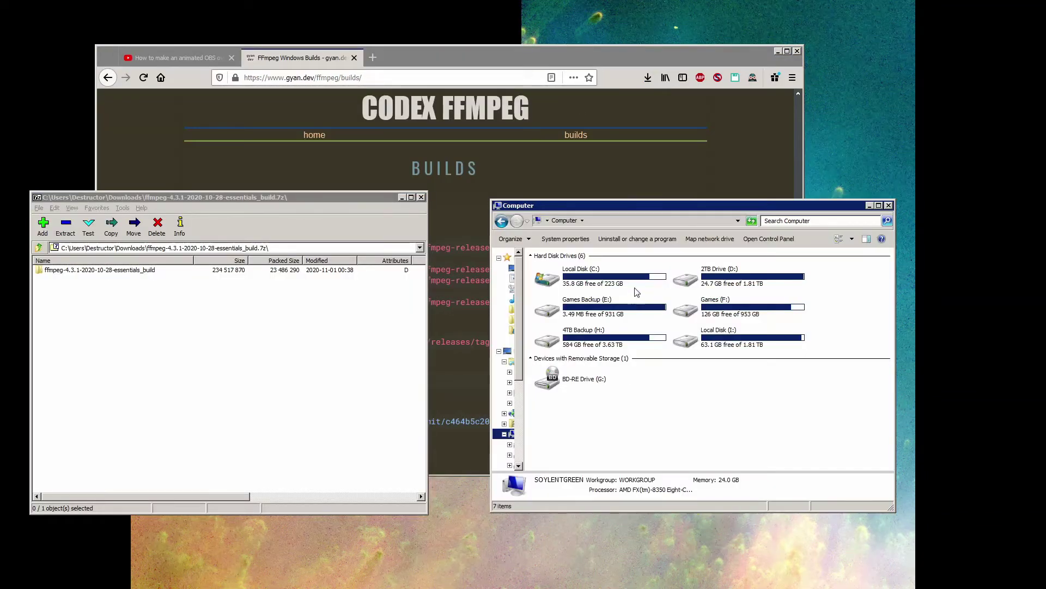
pyautogui.click(636, 285)
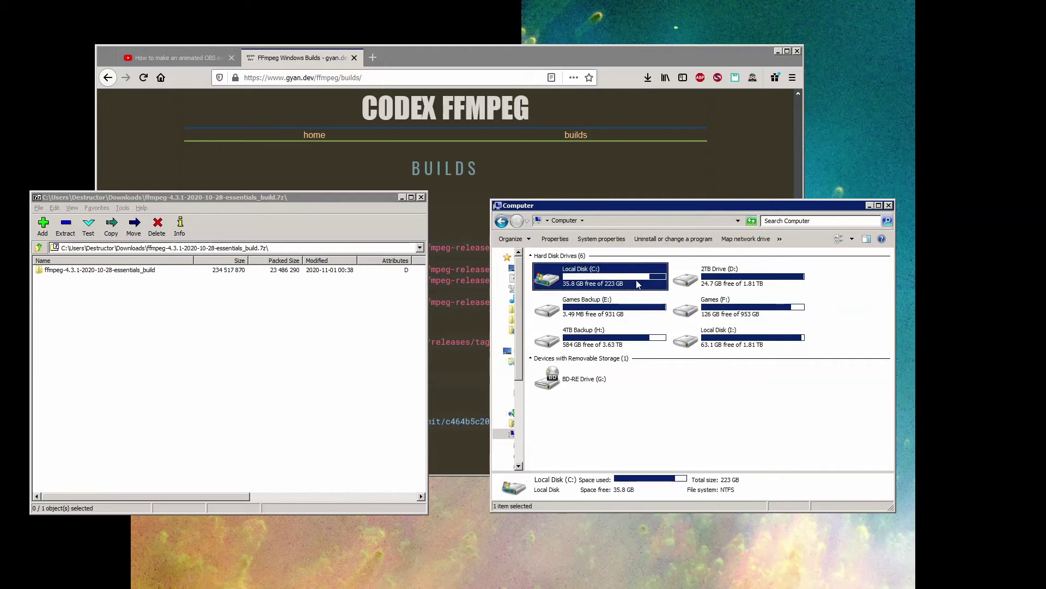
pyautogui.doubleClick(636, 279)
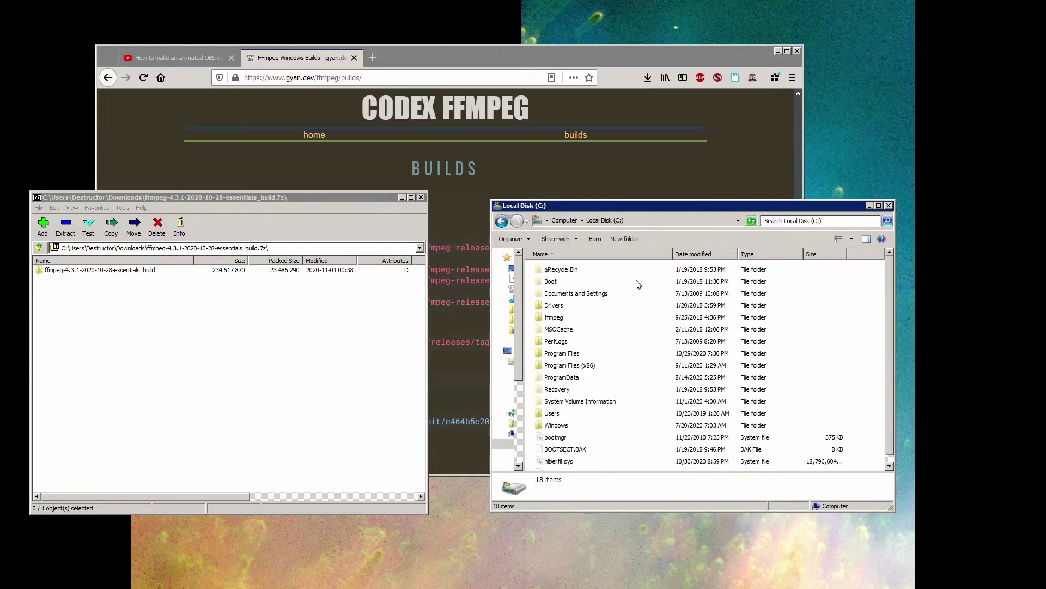
pyautogui.moveTo(71, 278); pyautogui.dragTo(634, 455)
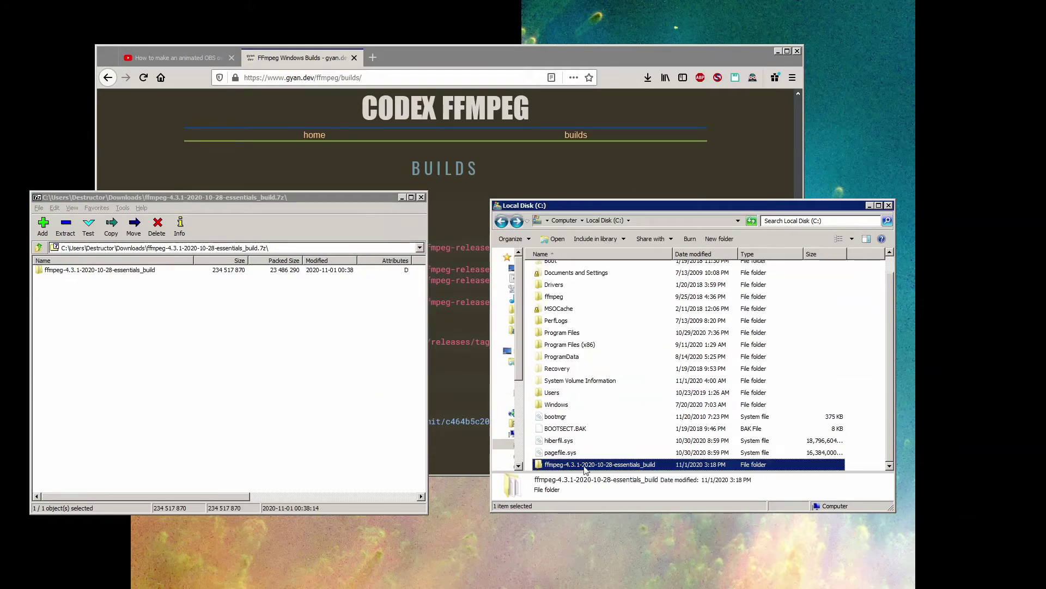
pyautogui.doubleClick(585, 466)
pyautogui.doubleClick(548, 270)
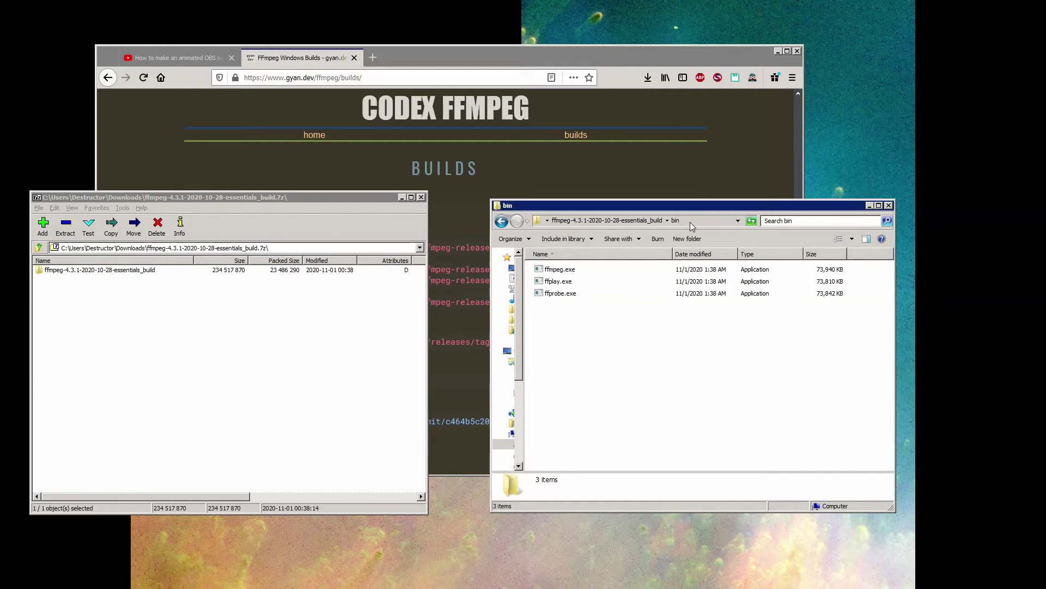
# - Copy the bin folder's address from the Explorer address bar
pyautogui.click(690, 221)
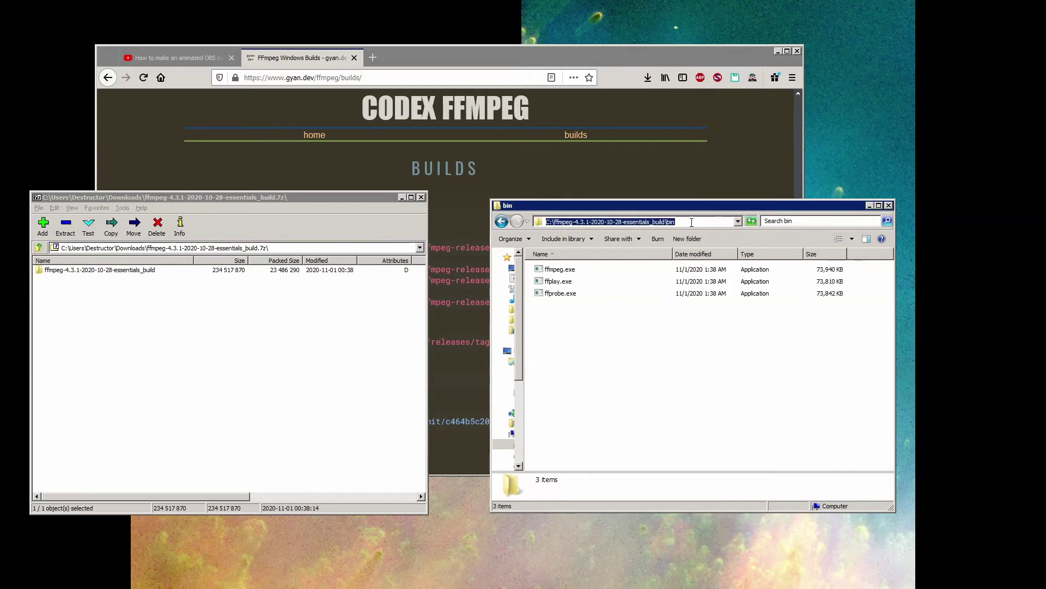
pyautogui.rightClick(690, 221)
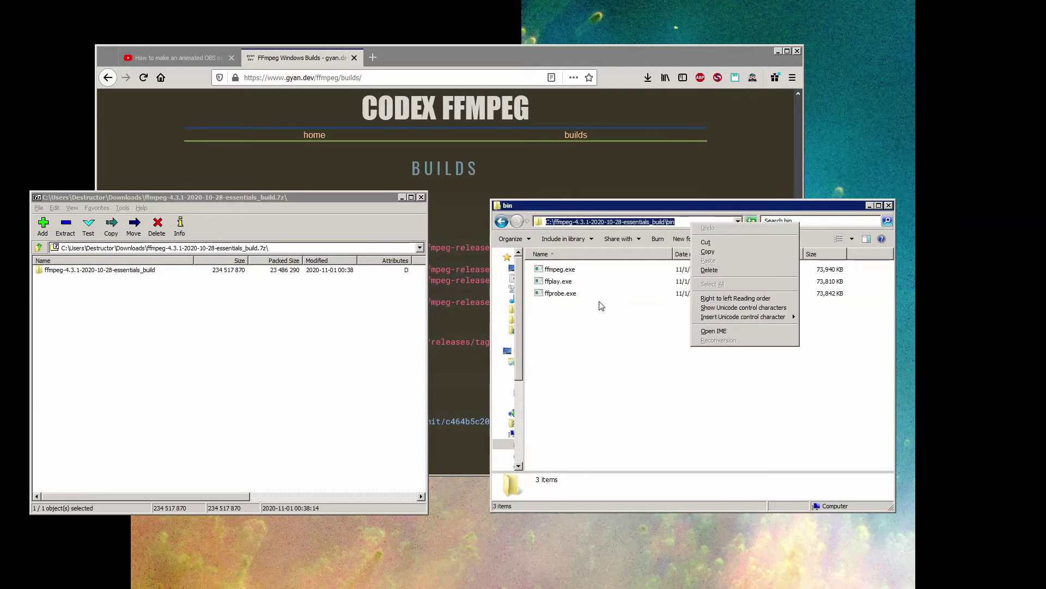
pyautogui.click(600, 304)
pyautogui.rightClick(688, 221)
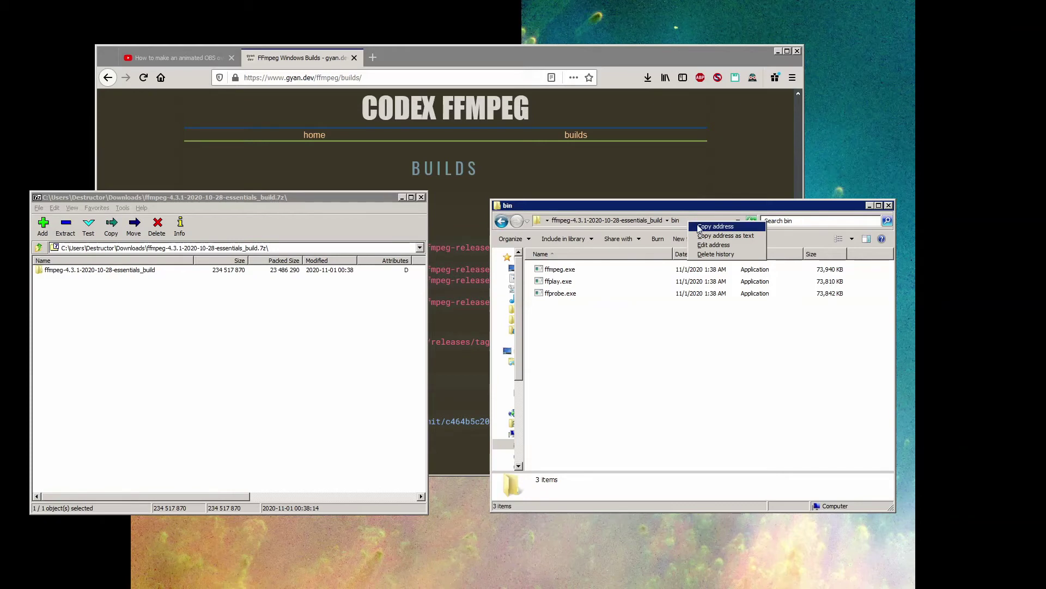
pyautogui.click(697, 225)
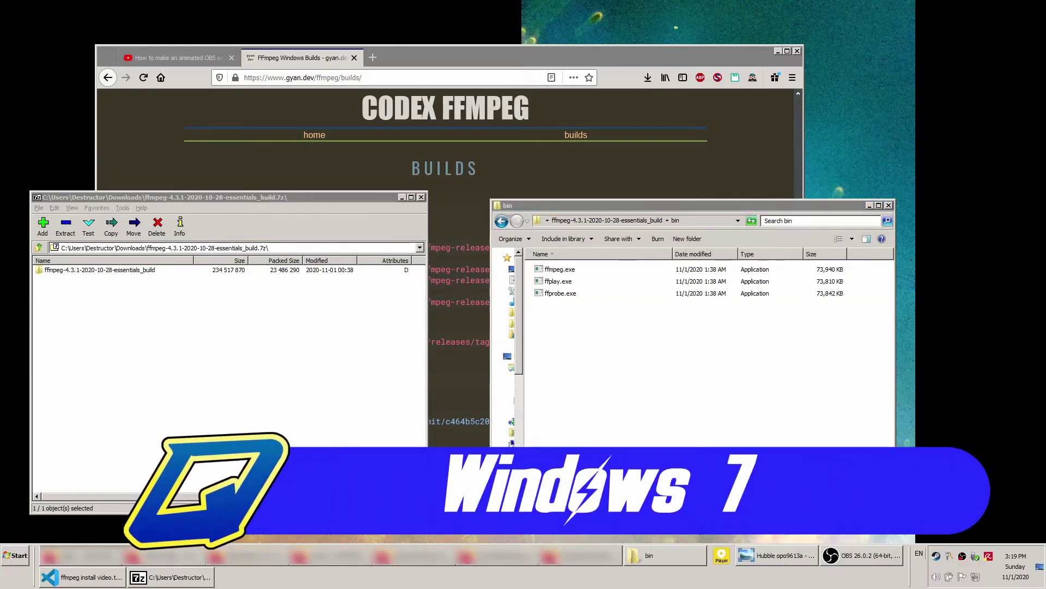
# - Open the System page through Computer > Properties in the Start menu
pyautogui.click(23, 559)
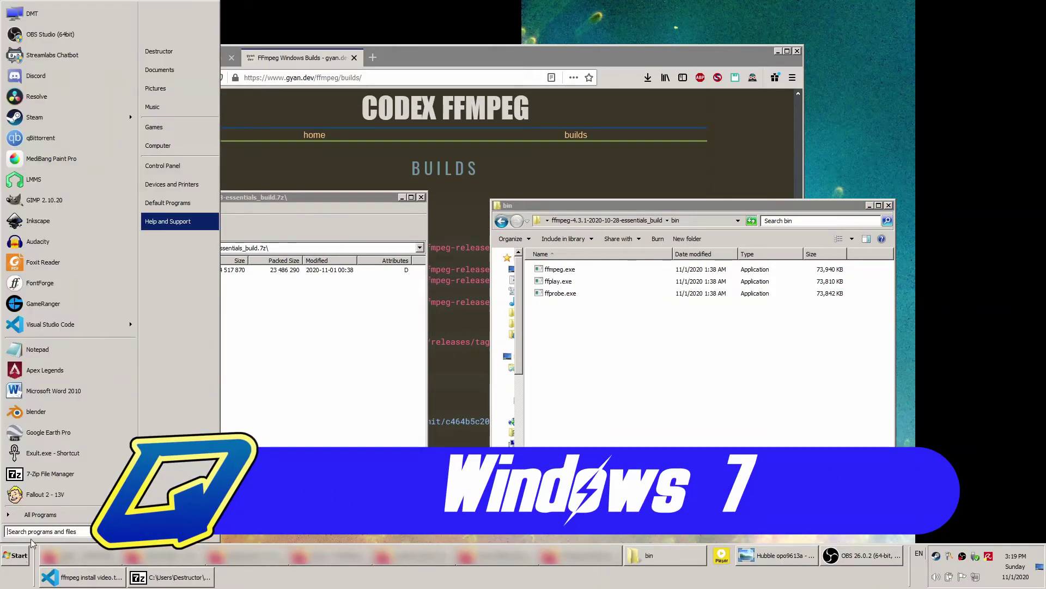
pyautogui.rightClick(170, 148)
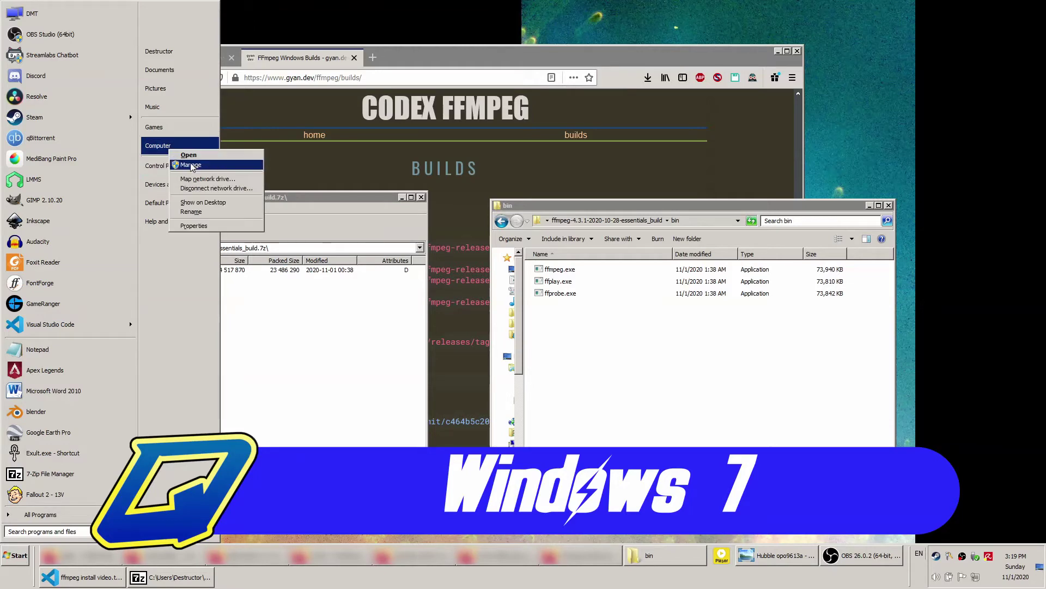
pyautogui.click(200, 227)
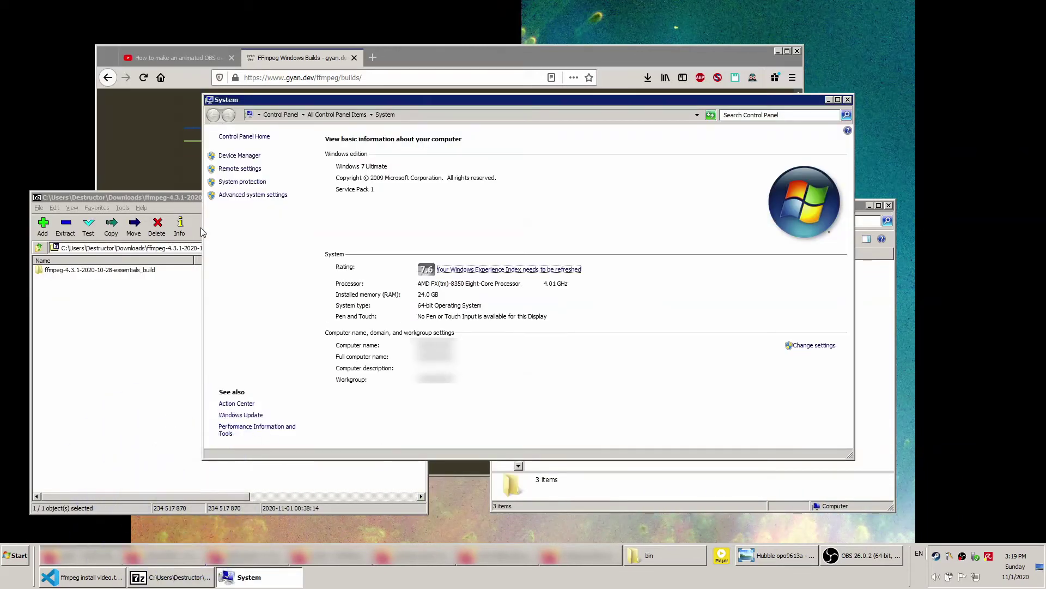
# - Reach the System page through Control Panel, via all items and via System and Security
pyautogui.click(188, 165)
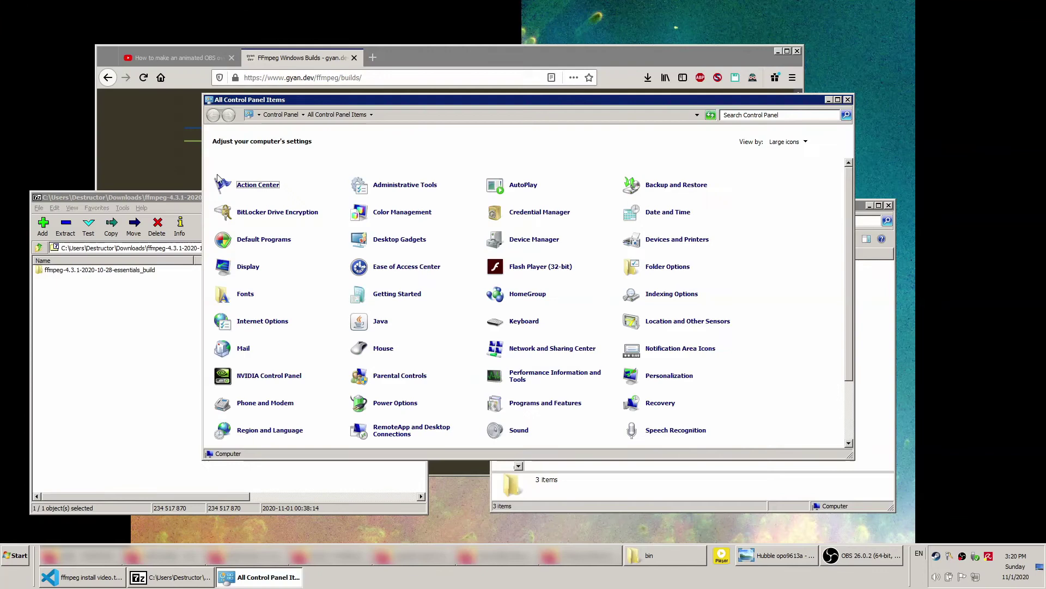
pyautogui.scroll(-3, 392, 280)
pyautogui.click(391, 384)
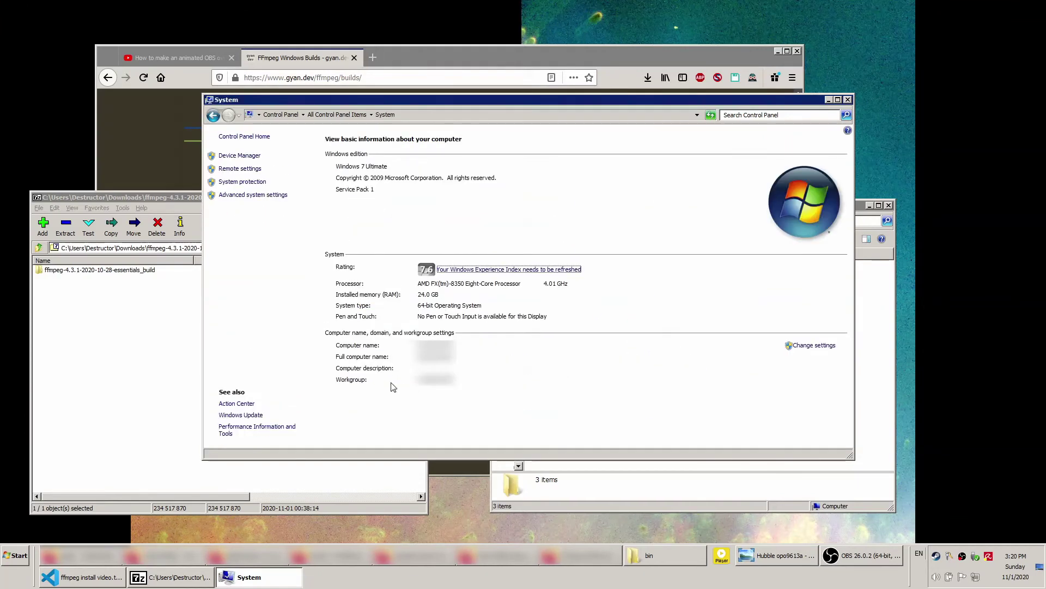
pyautogui.hotkey('alt', 'Left')
pyautogui.click(784, 143)
pyautogui.click(783, 159)
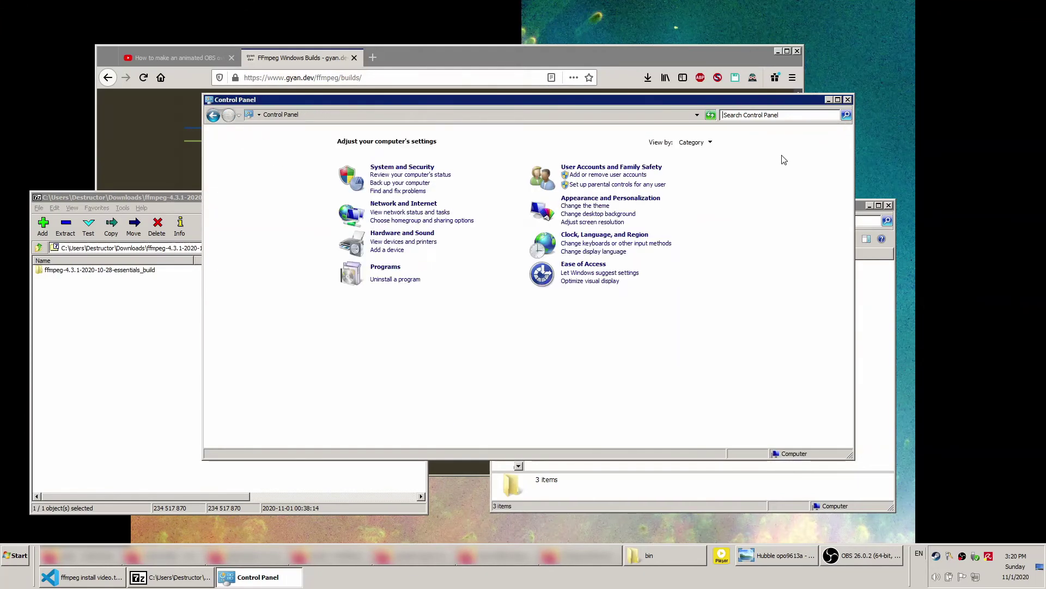
pyautogui.click(419, 167)
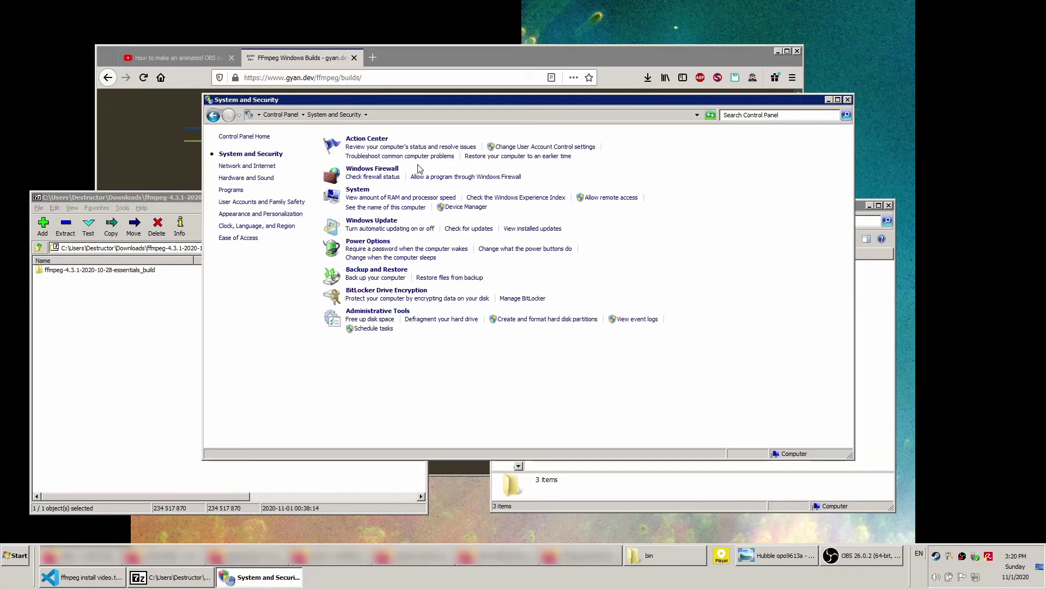
pyautogui.click(364, 190)
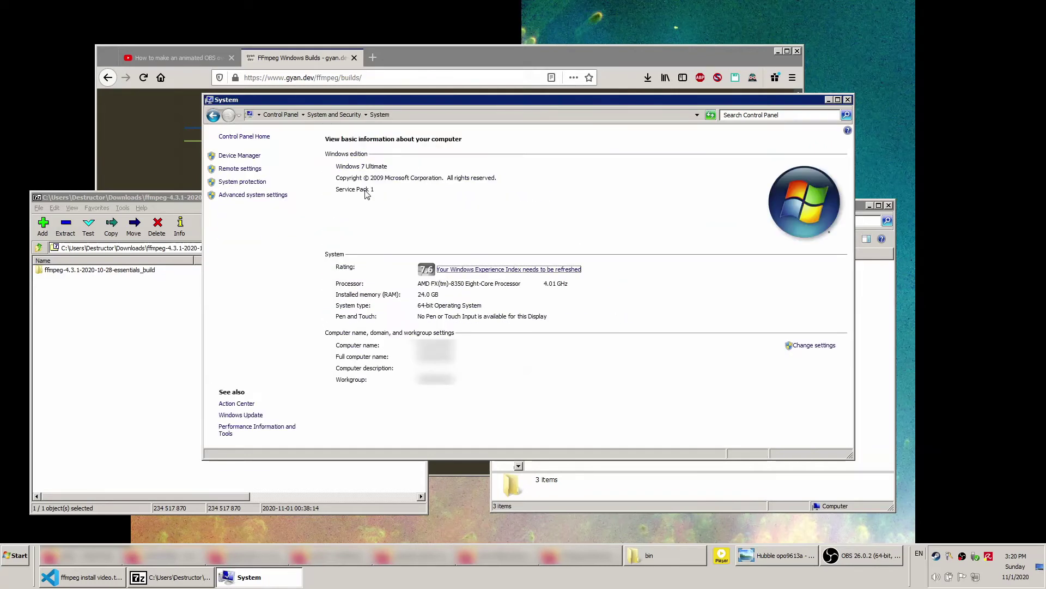
# - Open the Environment Variables dialog from Advanced system settings
pyautogui.click(279, 194)
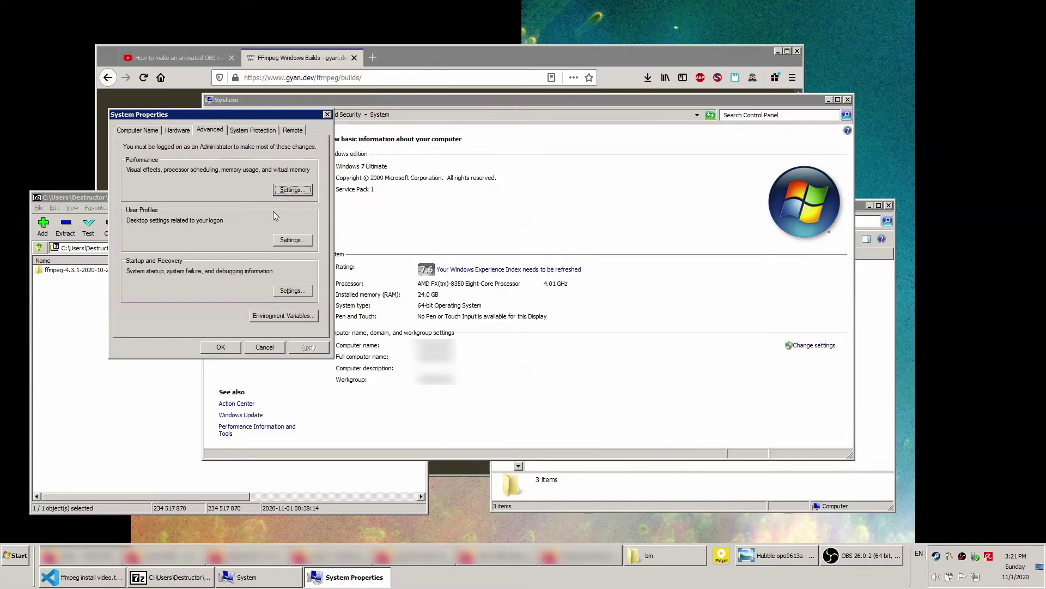
pyautogui.click(289, 316)
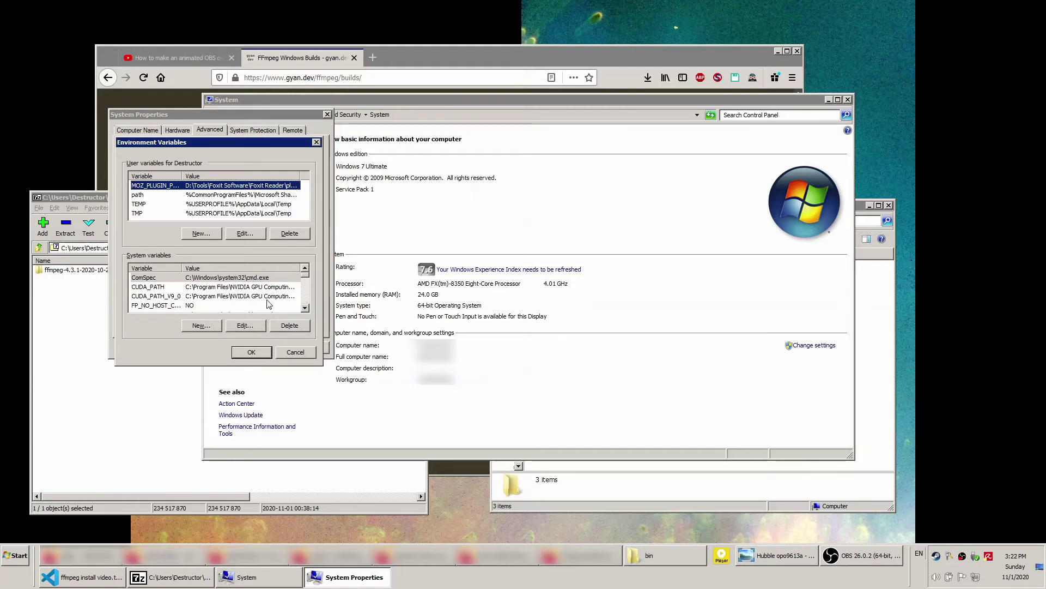
pyautogui.click(306, 308)
pyautogui.click(306, 308)
pyautogui.click(305, 309)
pyautogui.click(305, 308)
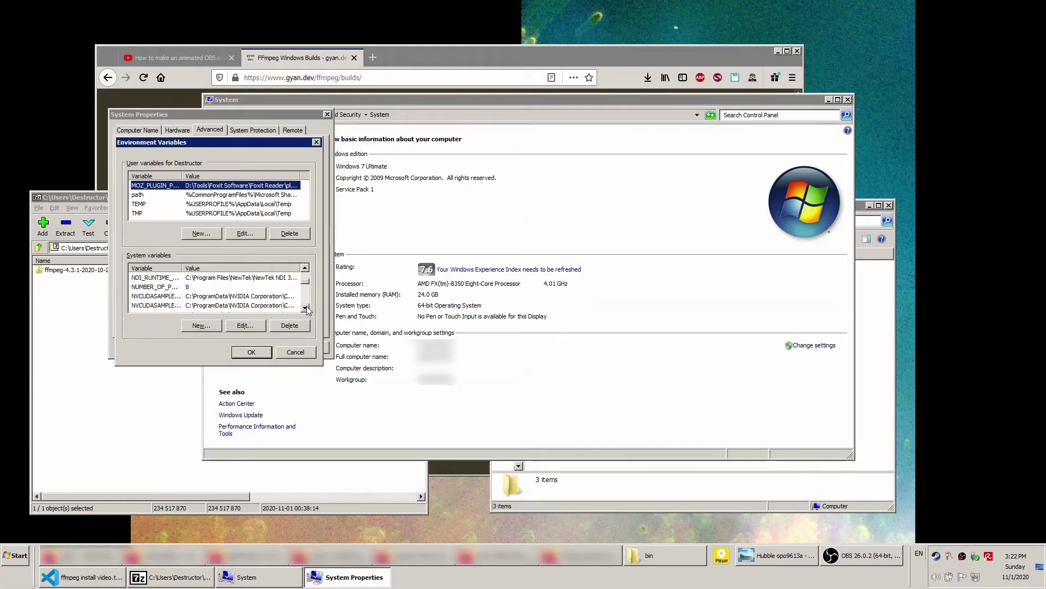
pyautogui.click(306, 308)
pyautogui.click(306, 308)
pyautogui.click(305, 308)
pyautogui.click(305, 308)
pyautogui.click(306, 309)
# - Append ';' plus the pasted ffmpeg bin path to the system Path value and save it
pyautogui.click(257, 287)
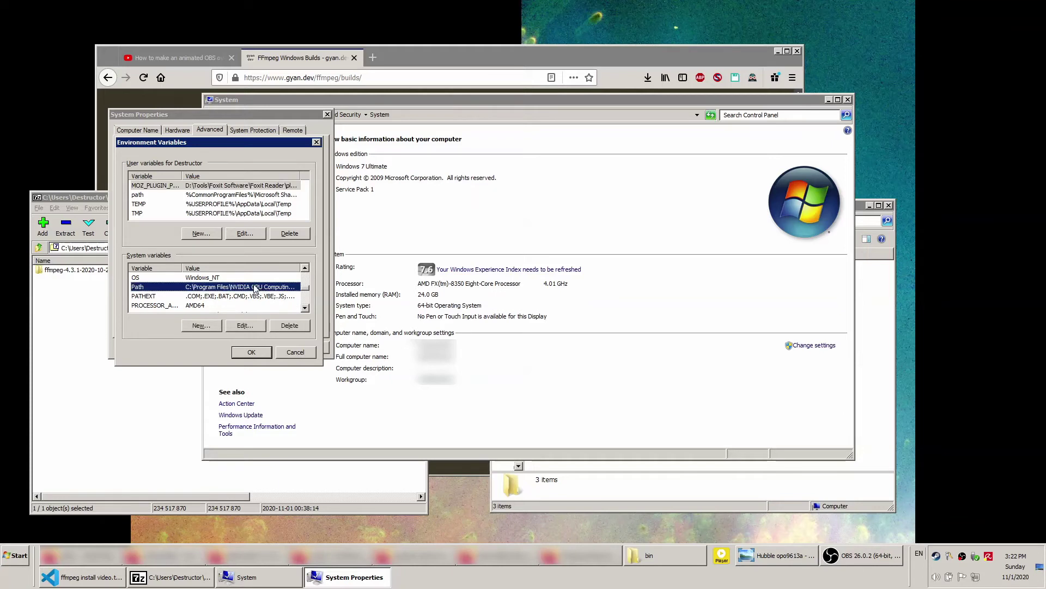
pyautogui.click(254, 325)
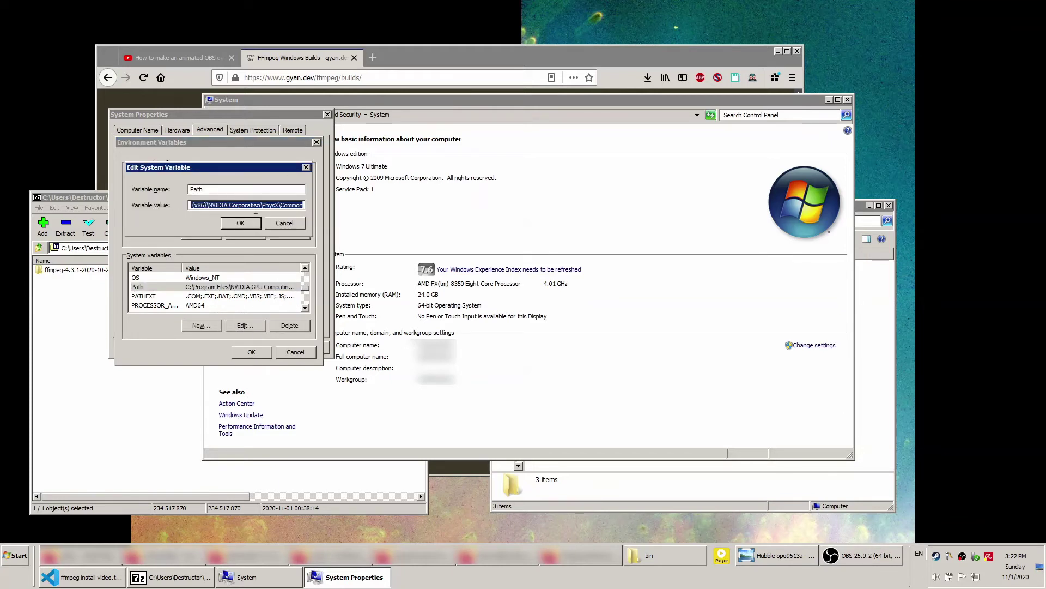
pyautogui.click(301, 206)
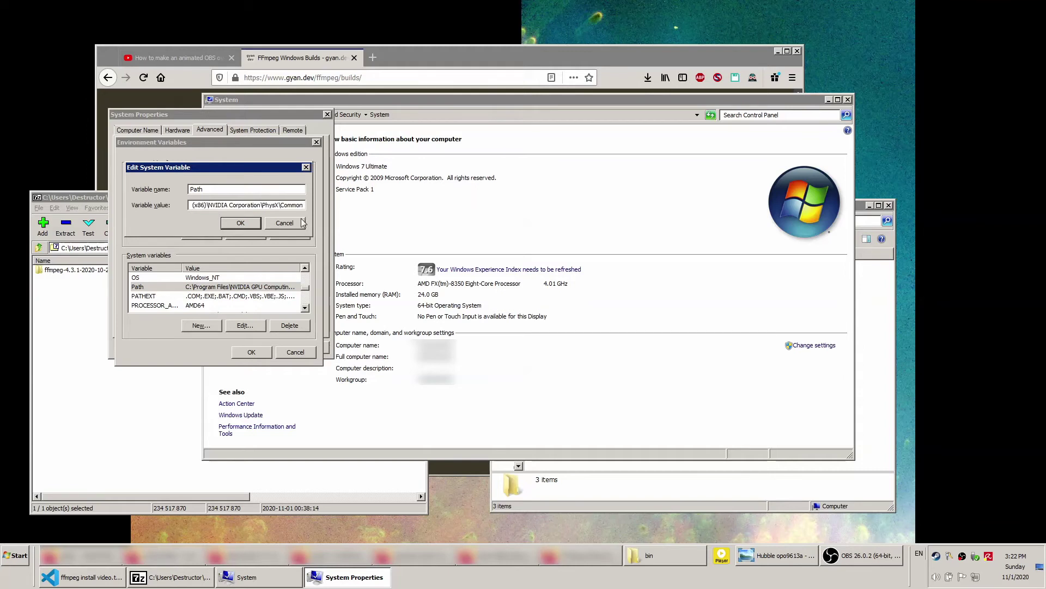
pyautogui.write(';')
pyautogui.rightClick(303, 205)
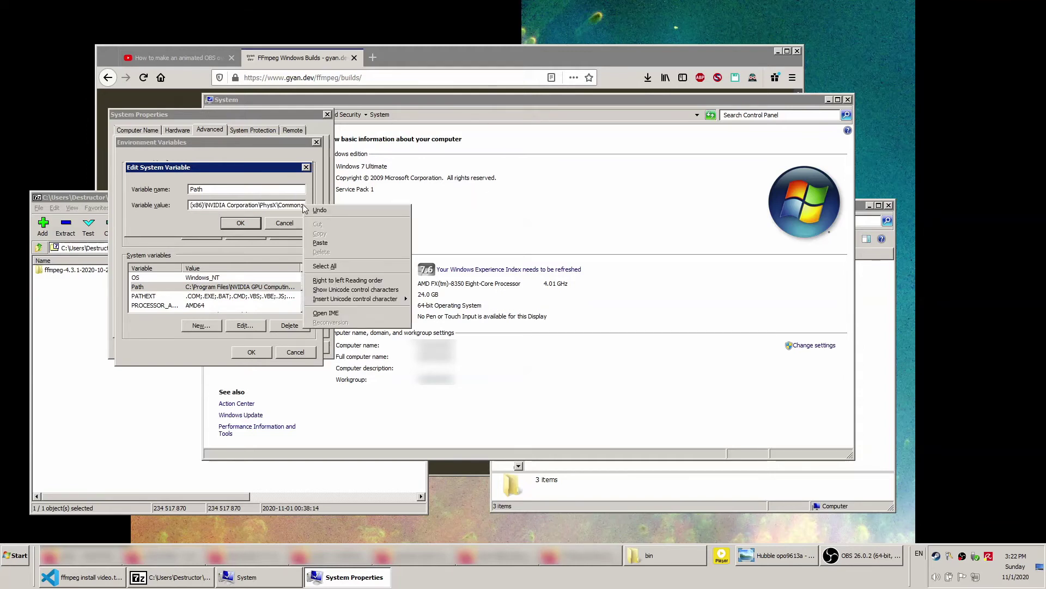
pyautogui.click(315, 243)
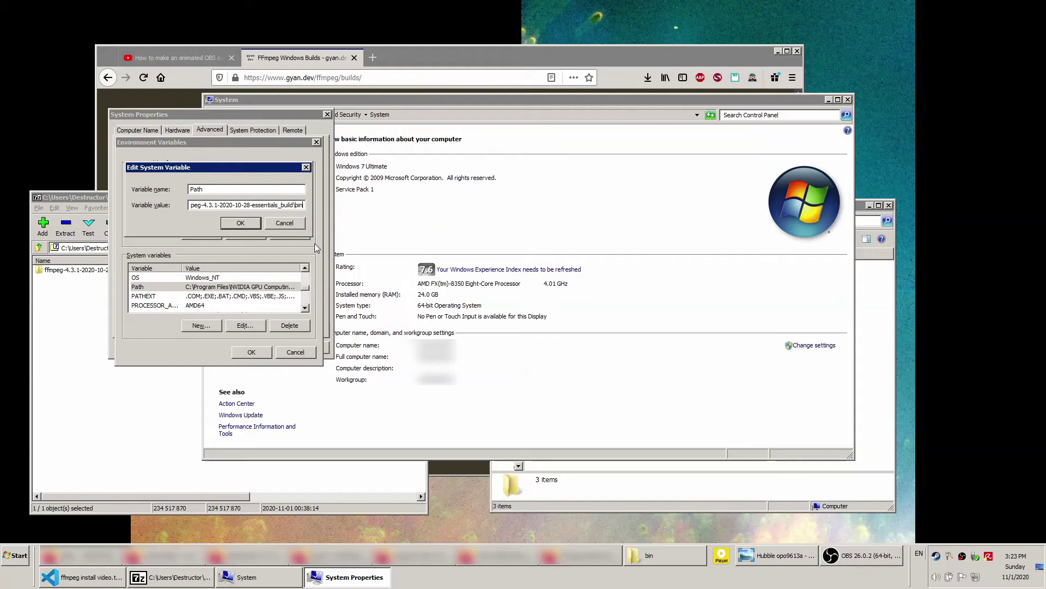
pyautogui.click(252, 226)
# - Close Environment Variables, System Properties, System, Firefox, the bin folder and 7-Zip
pyautogui.click(251, 352)
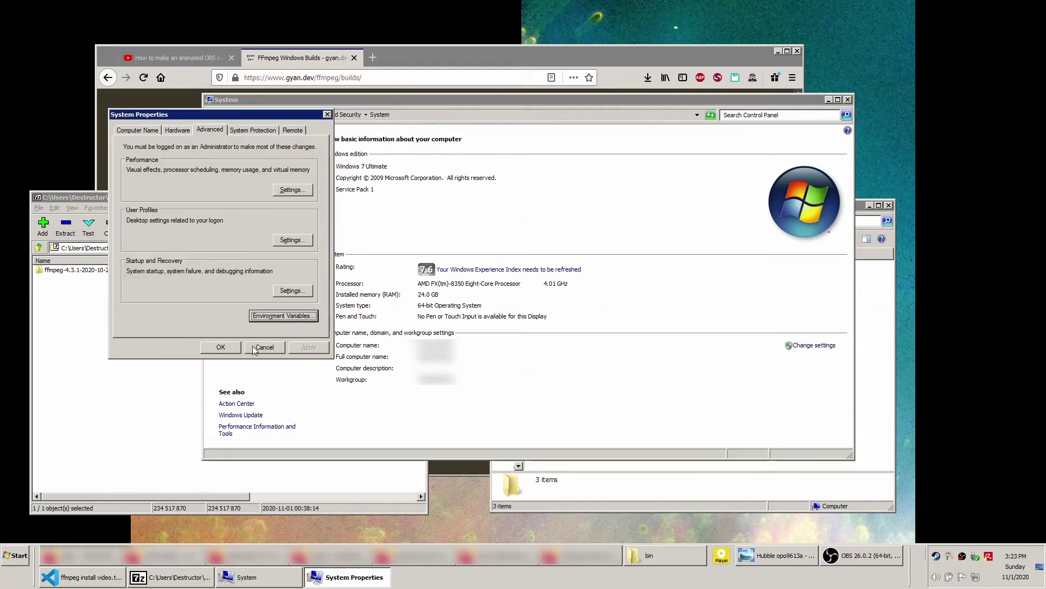
pyautogui.click(234, 352)
pyautogui.click(848, 100)
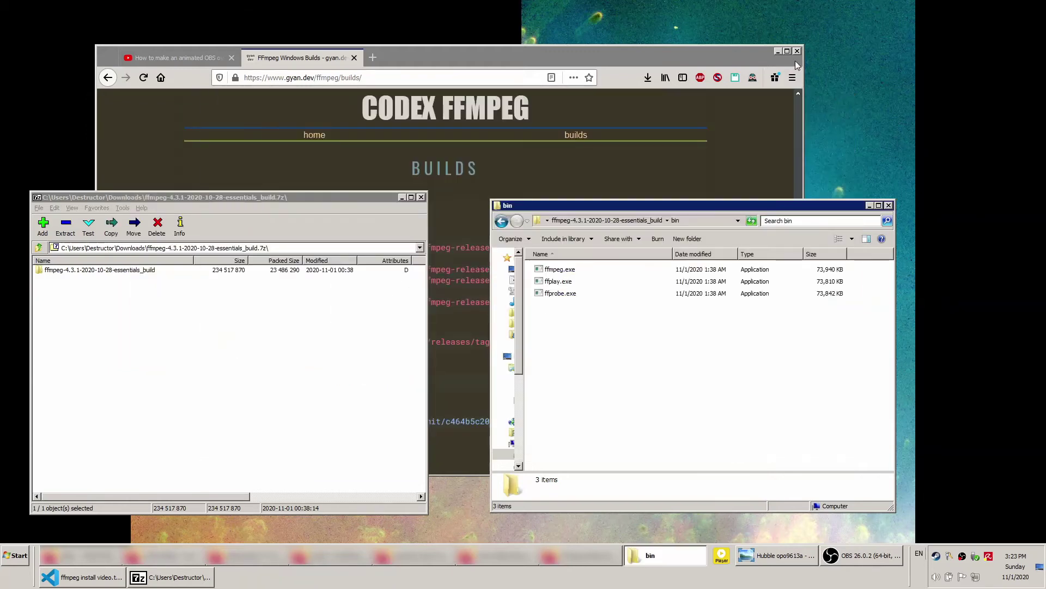
pyautogui.click(797, 50)
pyautogui.click(888, 205)
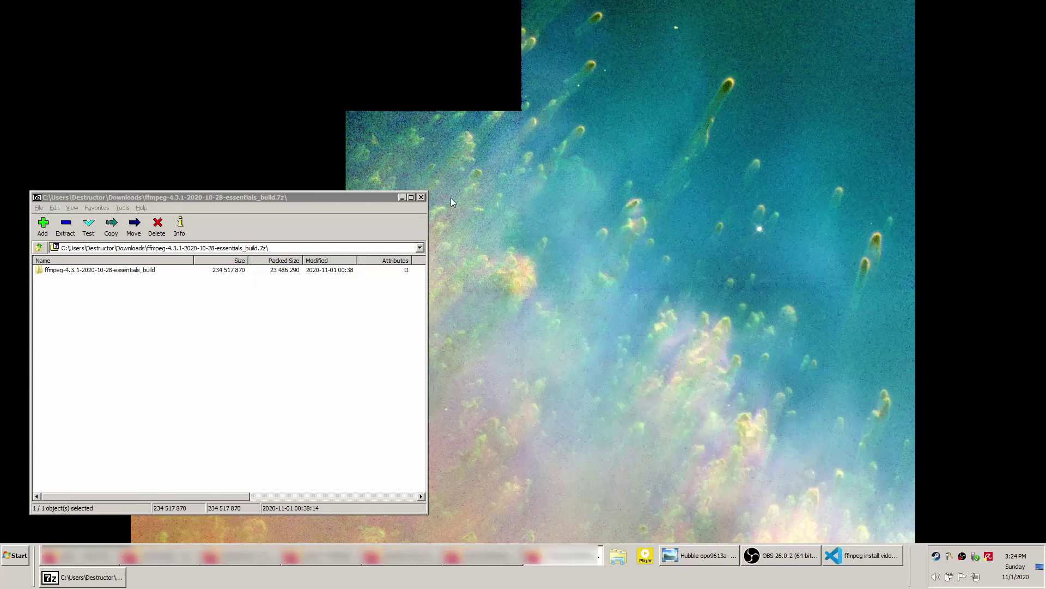
pyautogui.click(420, 197)
# - Open Command Prompt via a cmd search and run ffmpeg
pyautogui.press('super')
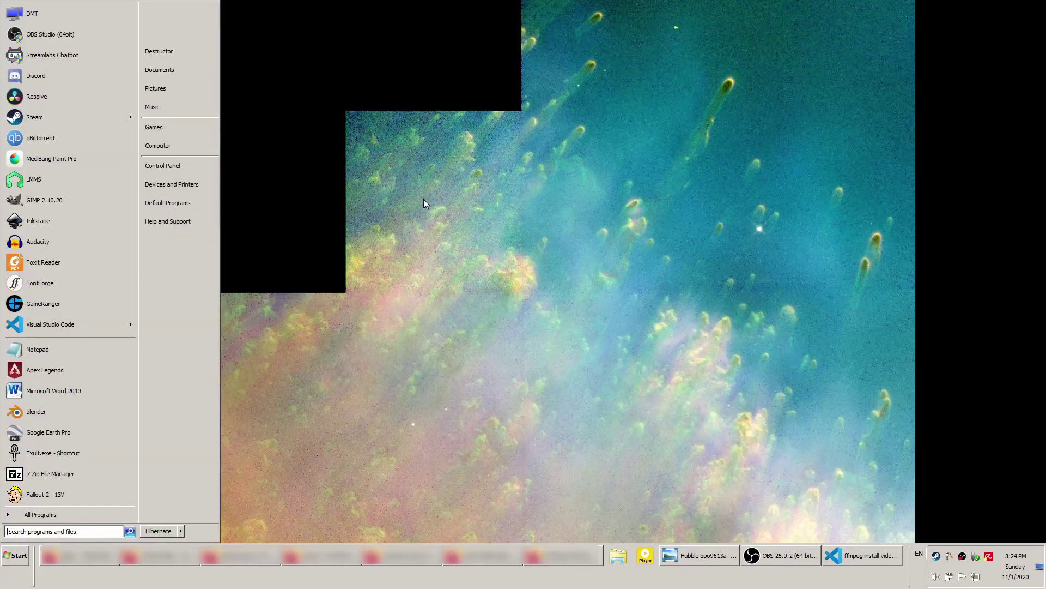
pyautogui.write('cmd')
pyautogui.press('Return')
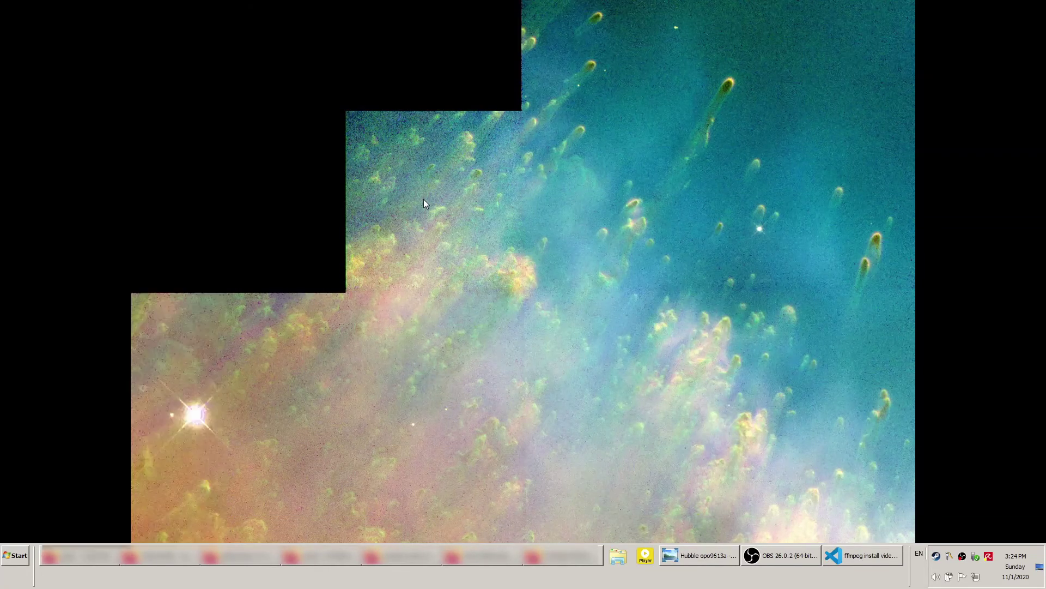
pyautogui.write('ff')
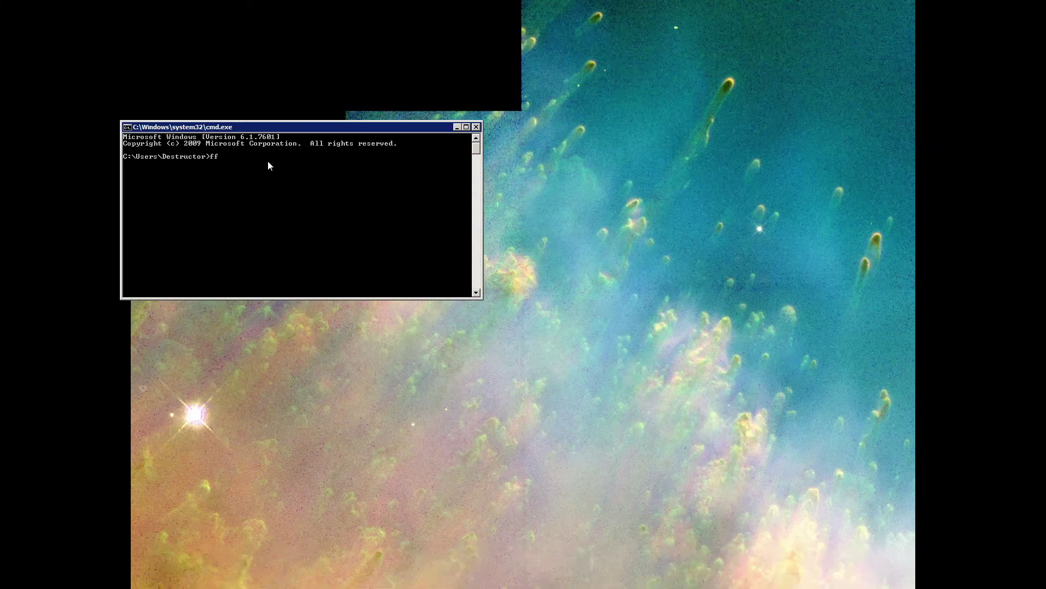
pyautogui.write('mpeg')
pyautogui.press('Return')
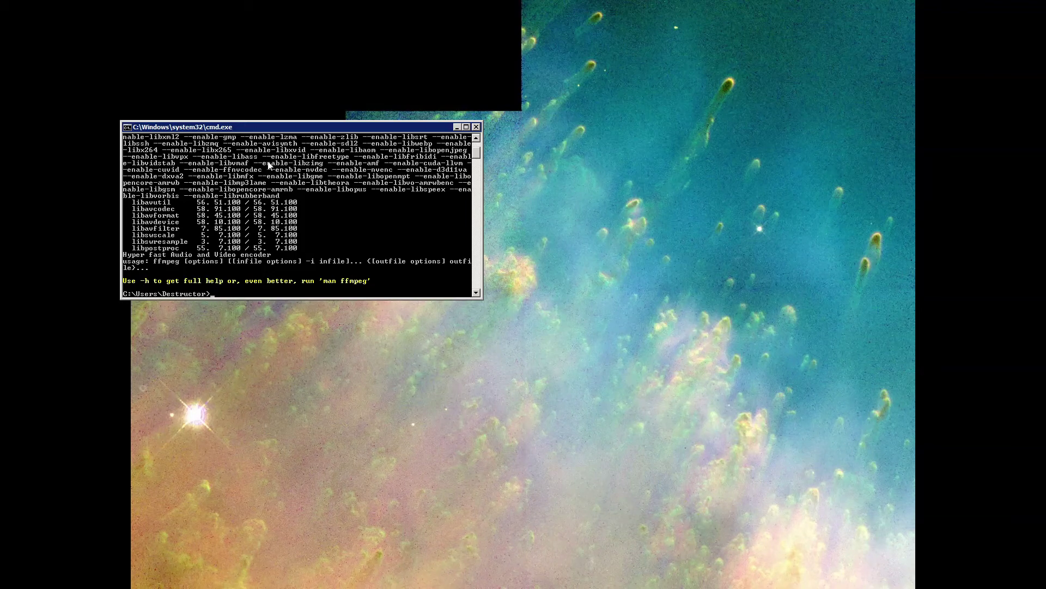
pyautogui.write('ffmpeg')
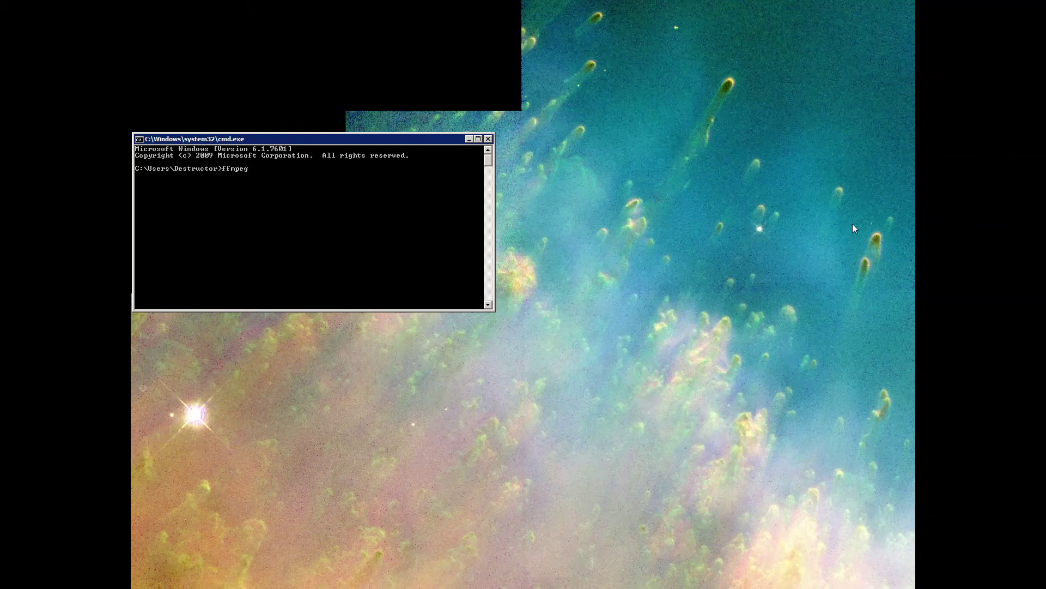
pyautogui.press('Return')
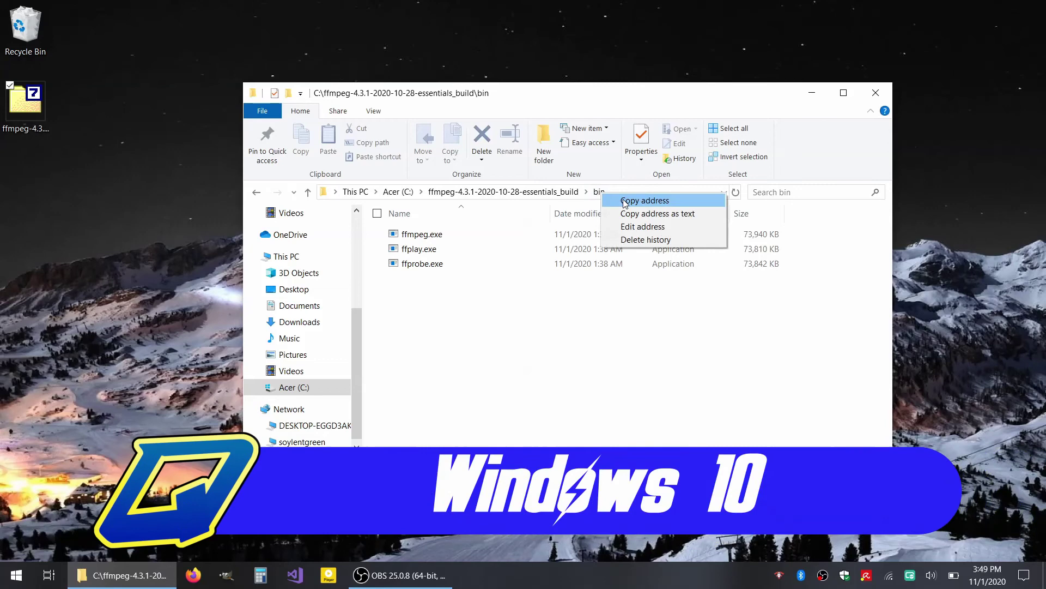
# - Copy the bin folder path and open Environment Variables from the 'edit the system environment variables' search
pyautogui.click(628, 201)
pyautogui.click(876, 93)
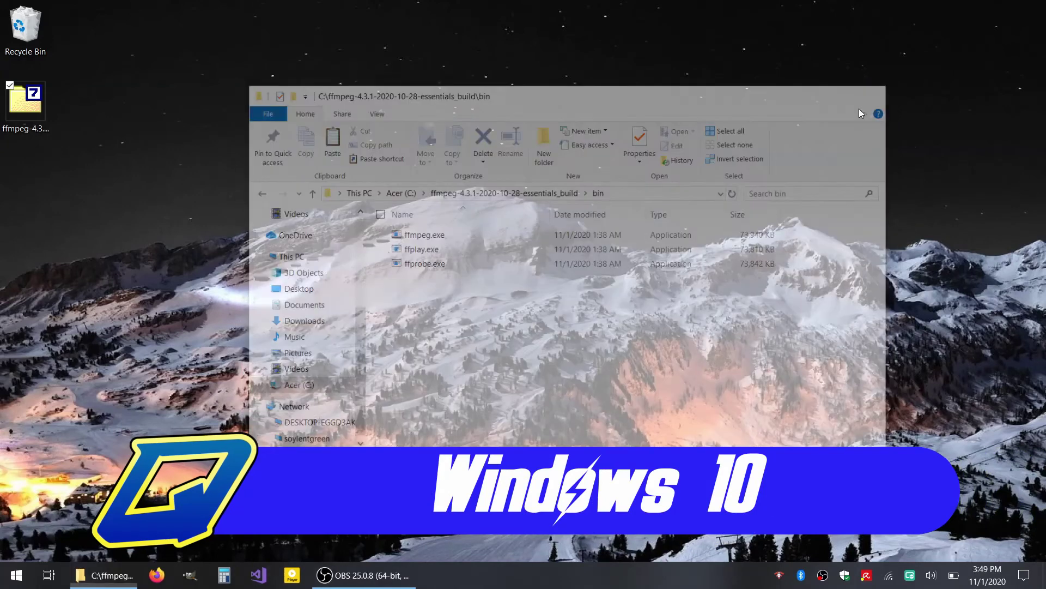
pyautogui.click(16, 575)
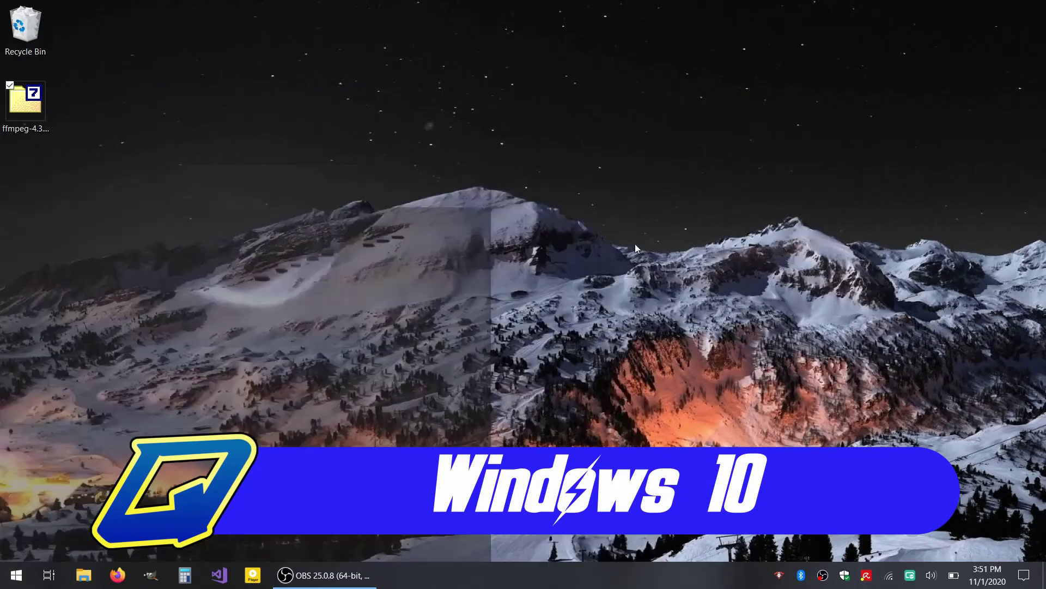
pyautogui.write('edit')
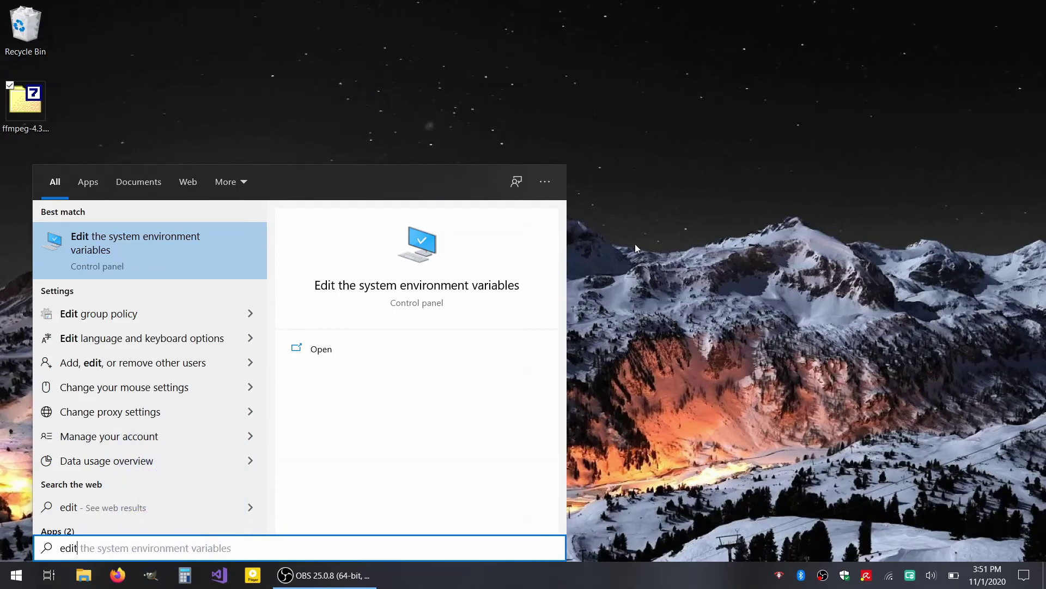
pyautogui.click(141, 249)
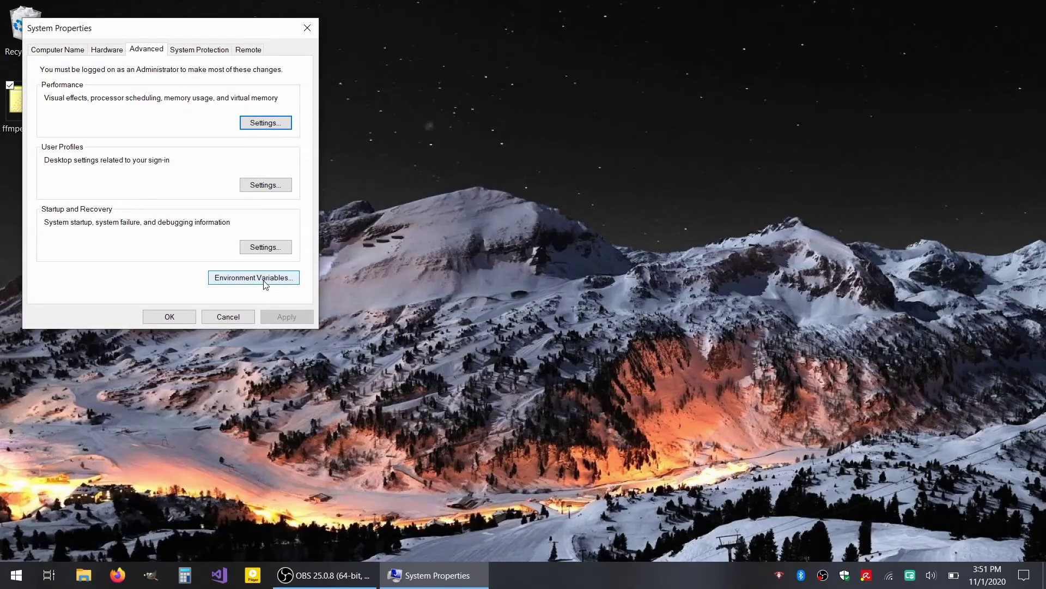
pyautogui.click(265, 281)
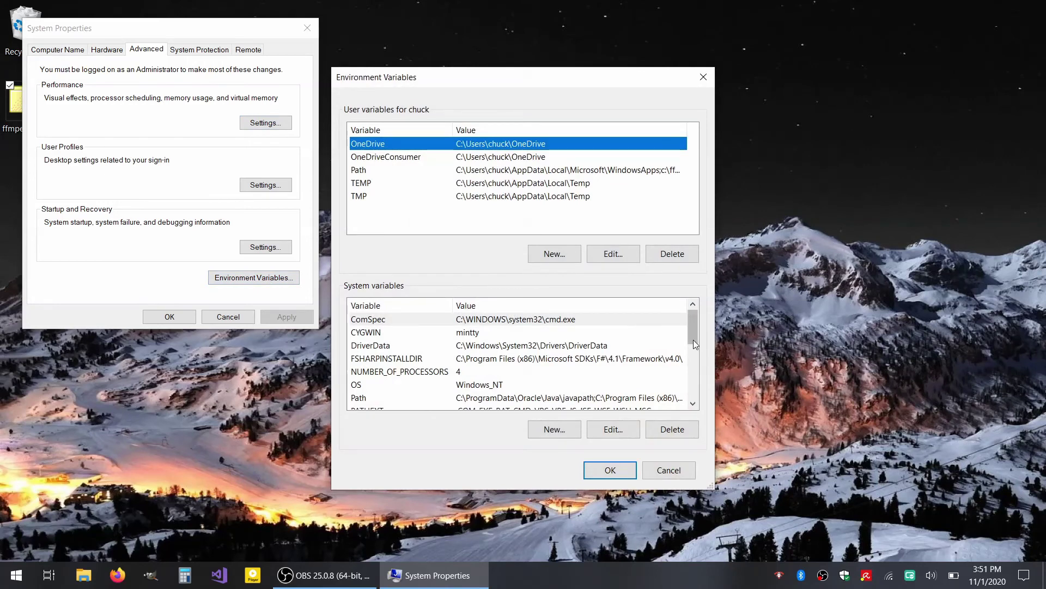
# - Add the pasted ffmpeg bin path as a new system Path entry and save it
pyautogui.scroll(-2, 693, 339)
pyautogui.scroll(-2, 693, 343)
pyautogui.click(417, 343)
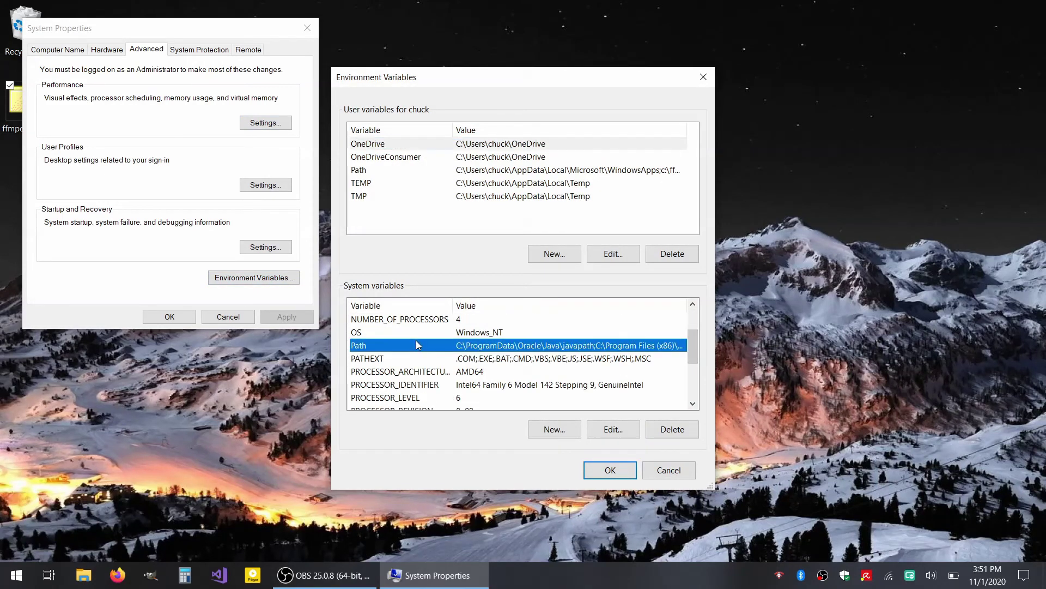
pyautogui.click(612, 430)
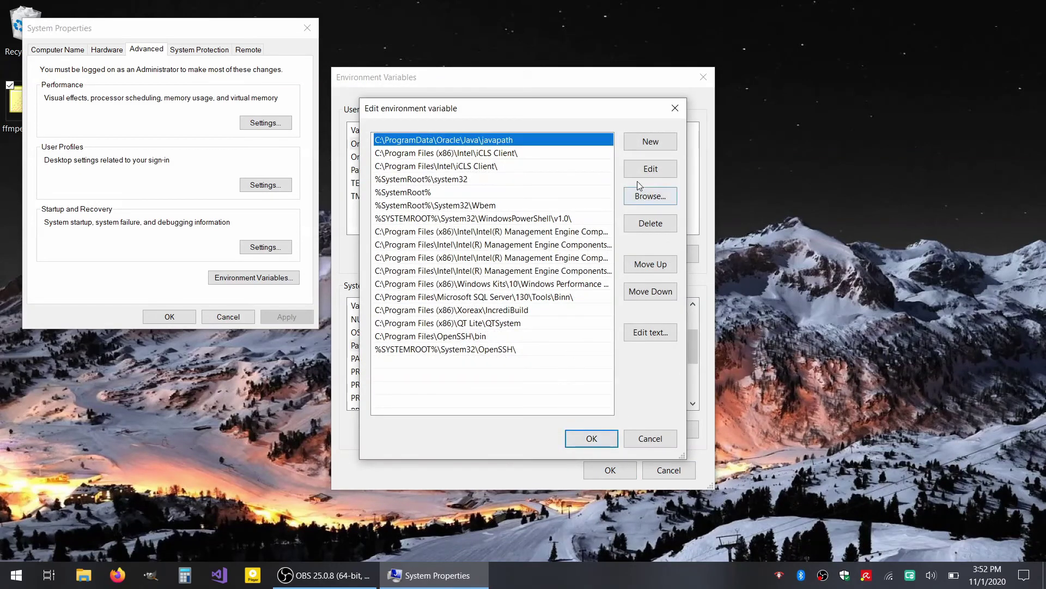
pyautogui.click(646, 144)
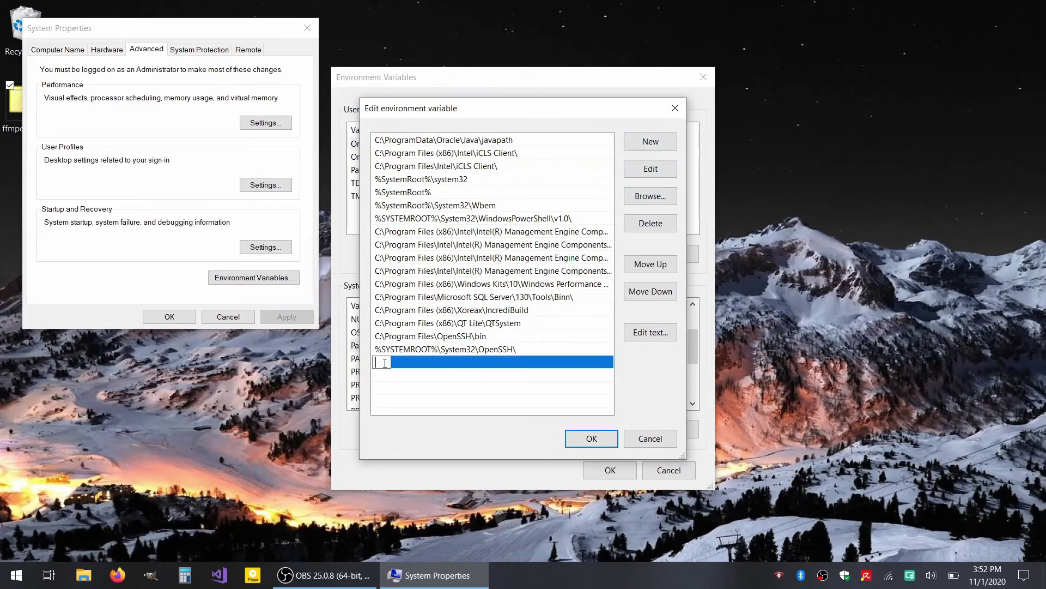
pyautogui.rightClick(385, 366)
pyautogui.click(358, 413)
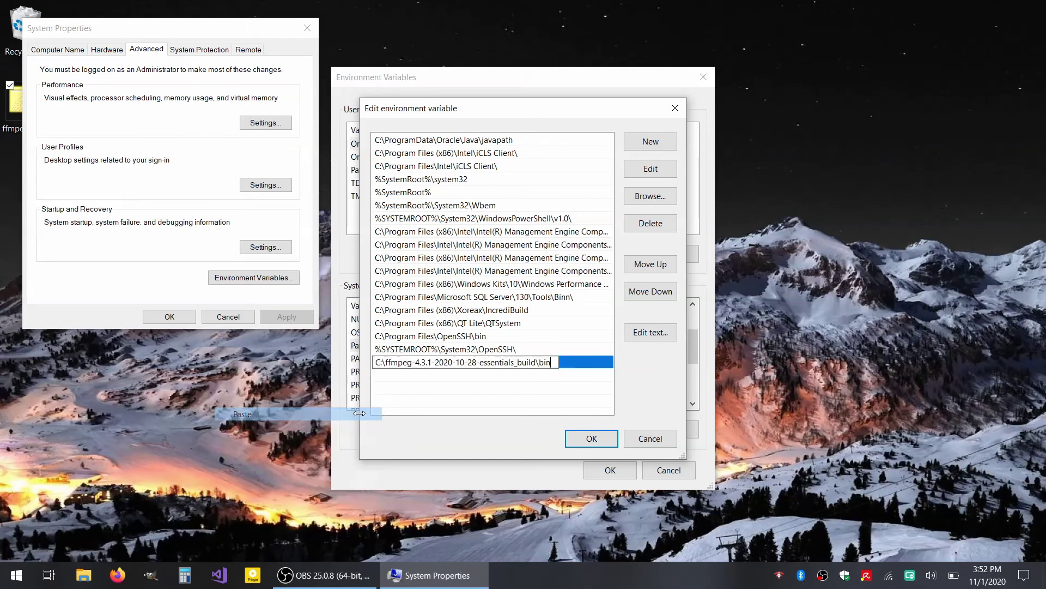
pyautogui.click(579, 438)
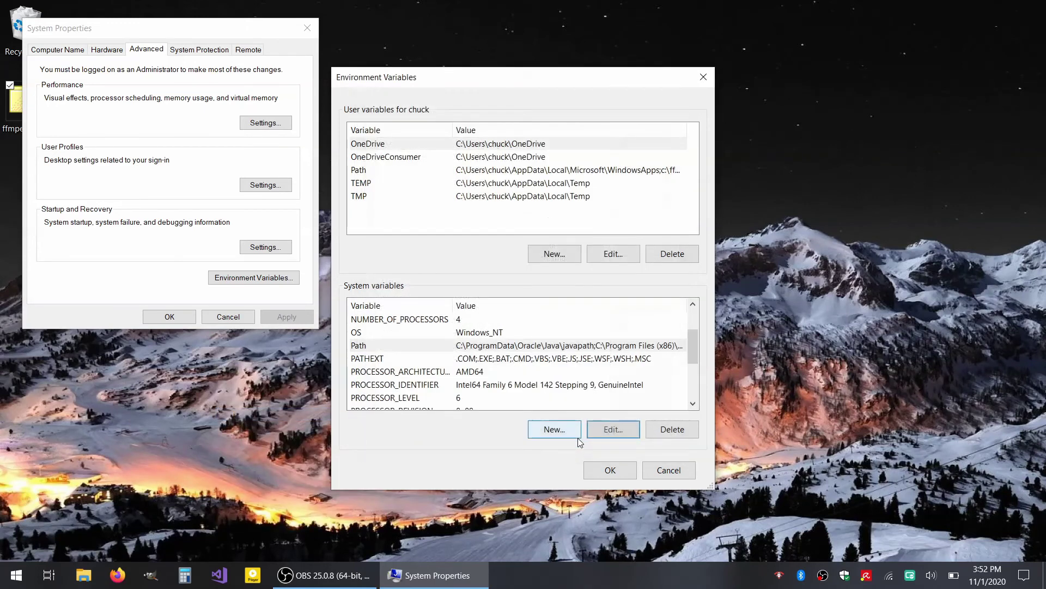
# - Confirm Environment Variables and System Properties, then run ffmpeg twice in a new Command Prompt
pyautogui.click(611, 470)
pyautogui.click(181, 318)
pyautogui.press('super')
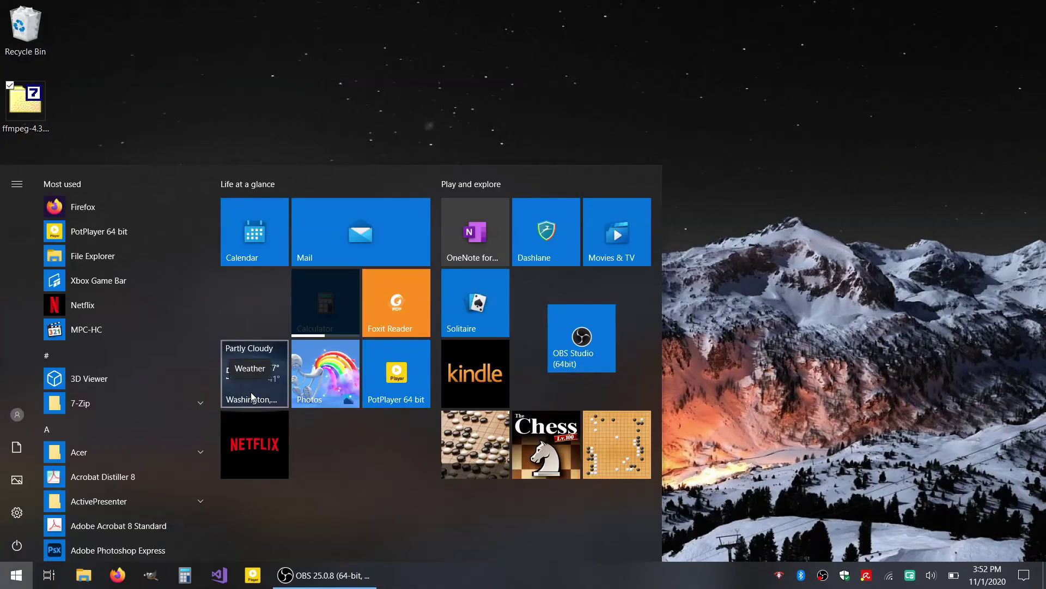
pyautogui.write('cmd')
pyautogui.press('Return')
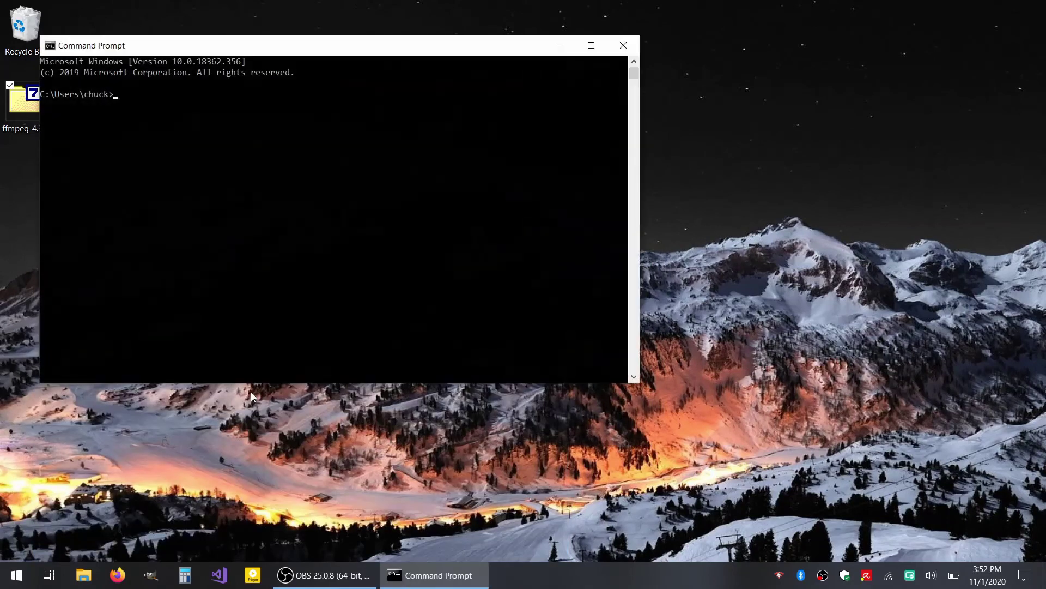
pyautogui.write('ffmpeg')
pyautogui.press('Return')
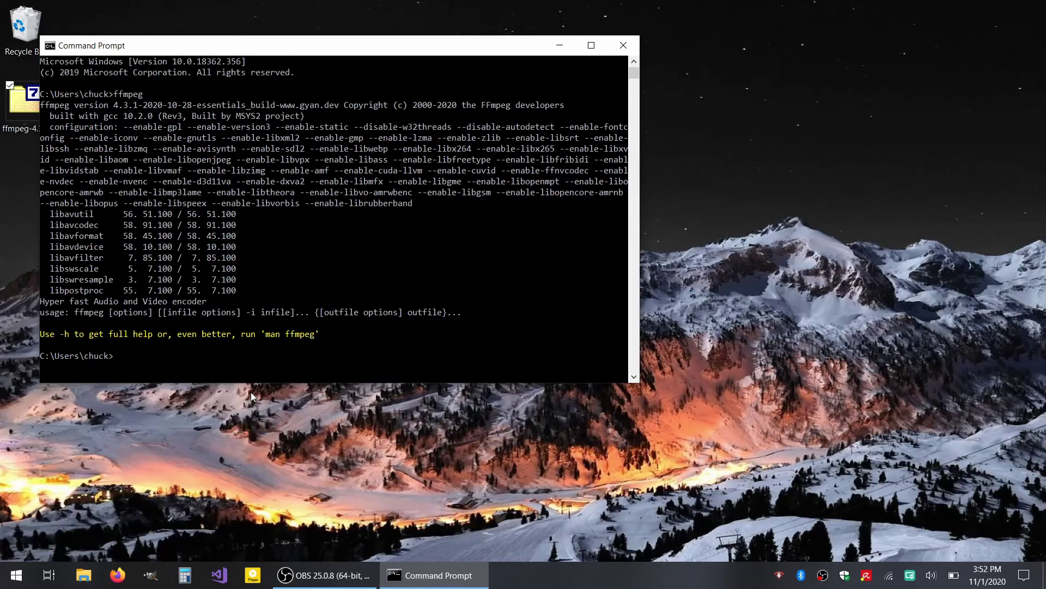
pyautogui.write('ffmpeg')
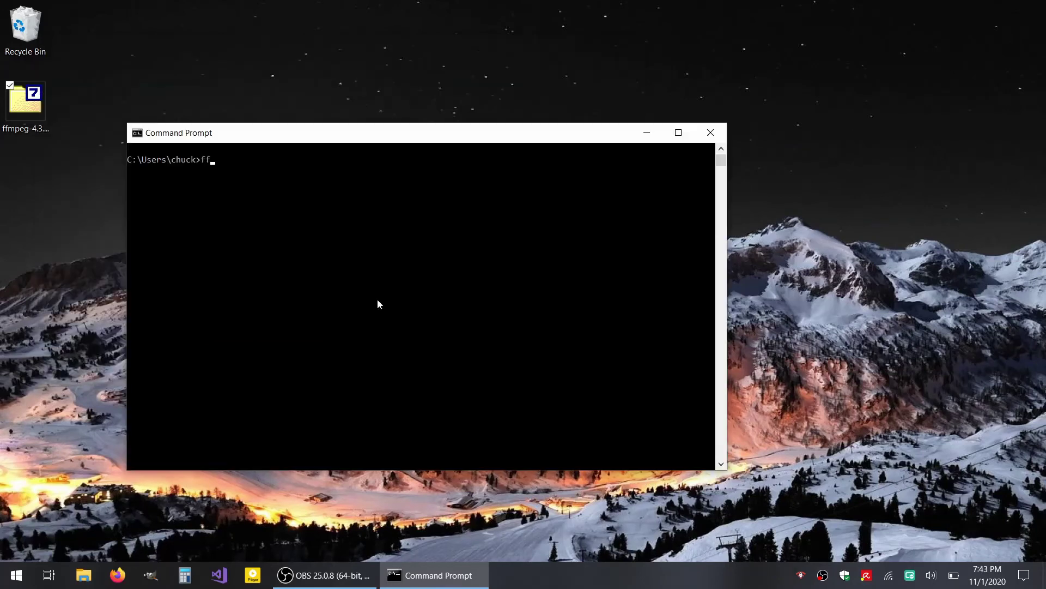
pyautogui.press('Return')
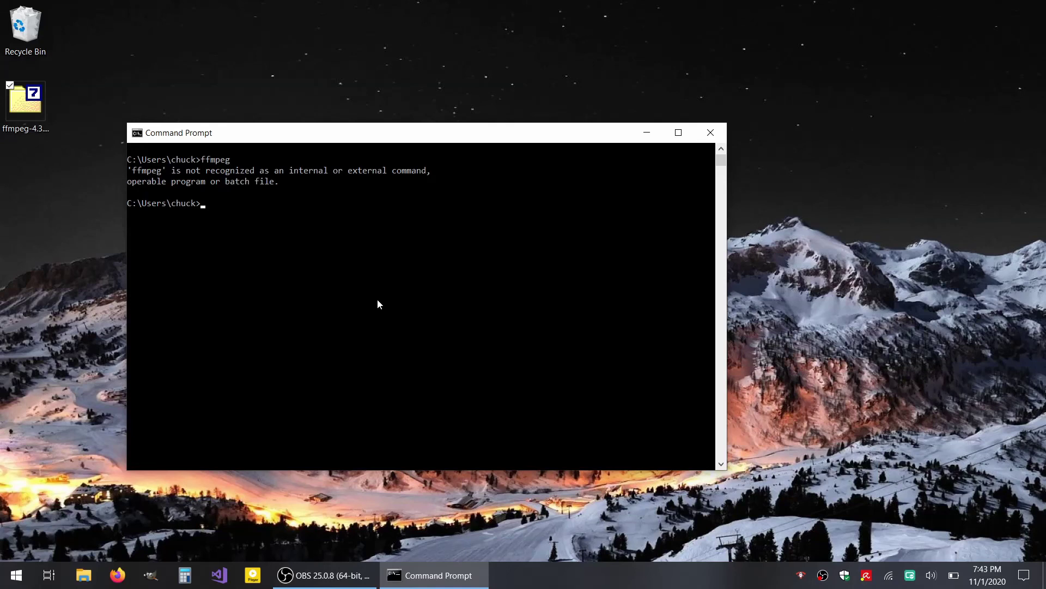